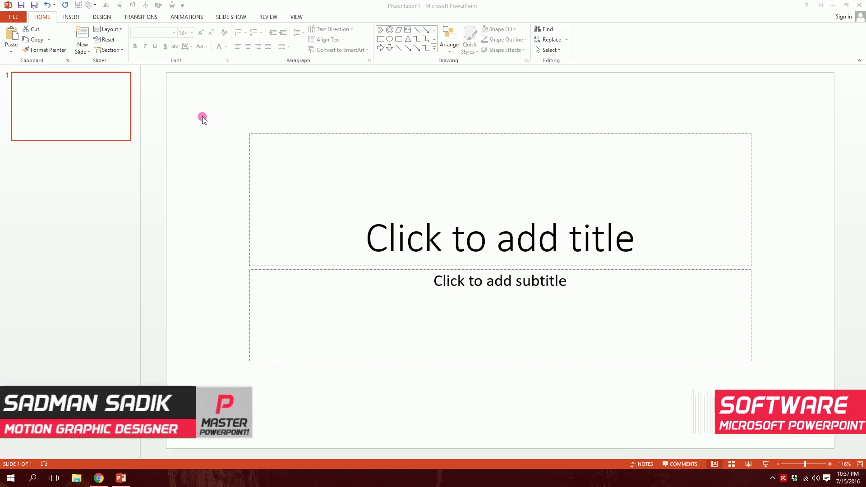
# - Delete the title and subtitle placeholders from the slide
pyautogui.click(205, 111)
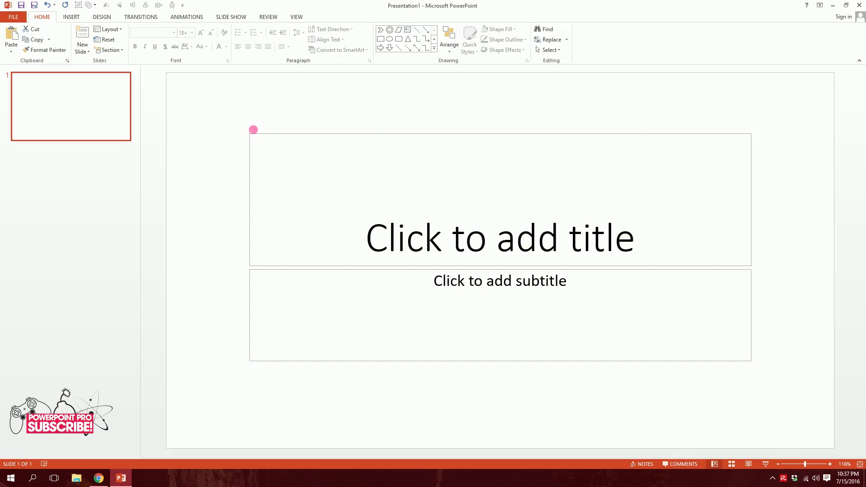
pyautogui.moveTo(214, 110)
pyautogui.mouseDown()
pyautogui.moveTo(760, 367)
pyautogui.moveTo(781, 395)
pyautogui.mouseUp()
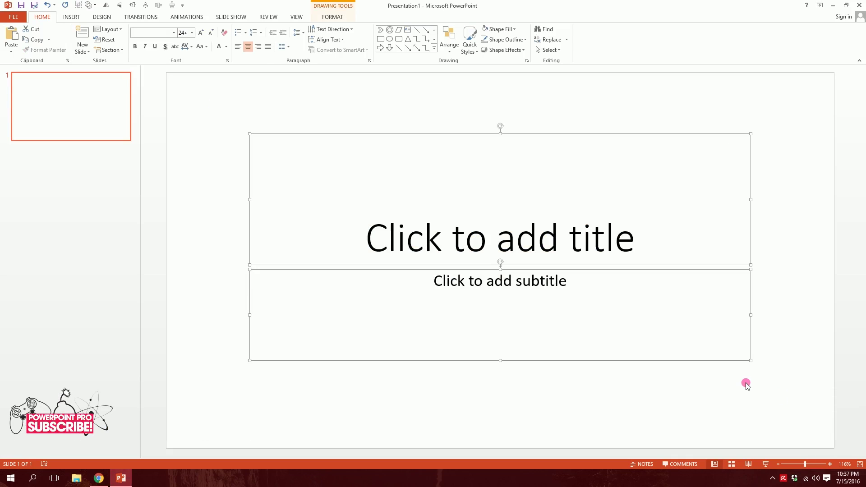
pyautogui.press('Delete')
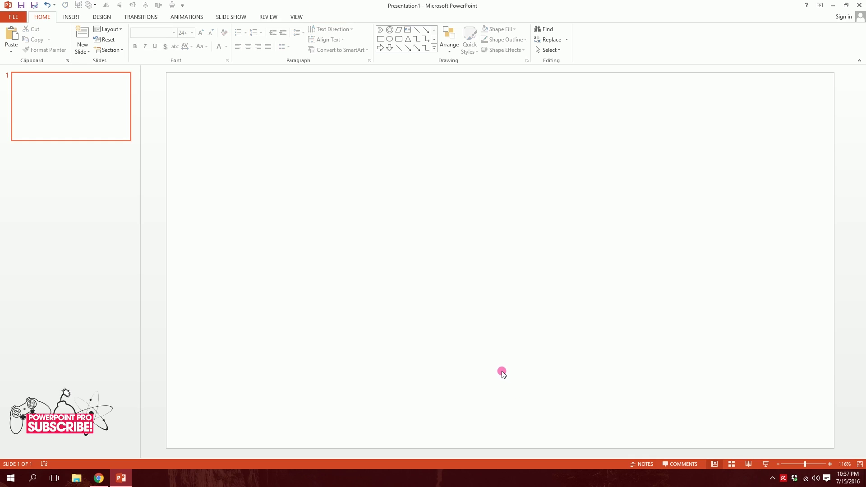
# - Insert the city-landscape skyline picture onto the empty slide
pyautogui.click(72, 17)
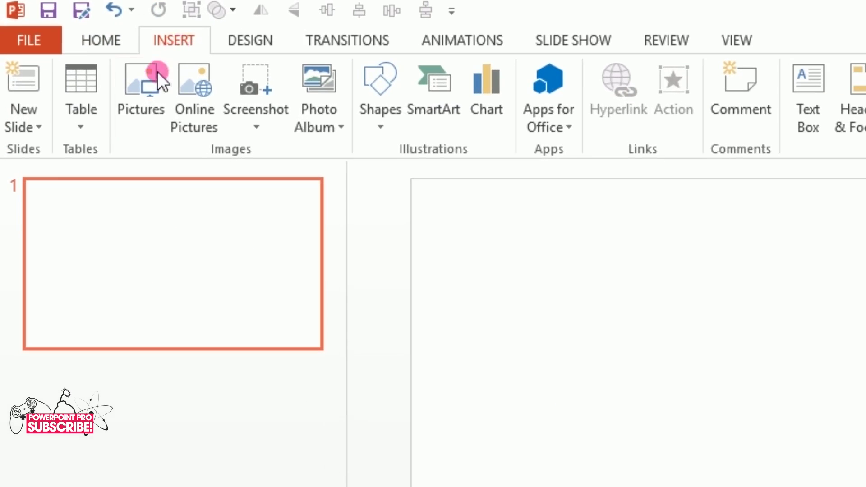
pyautogui.click(144, 90)
pyautogui.click(278, 198)
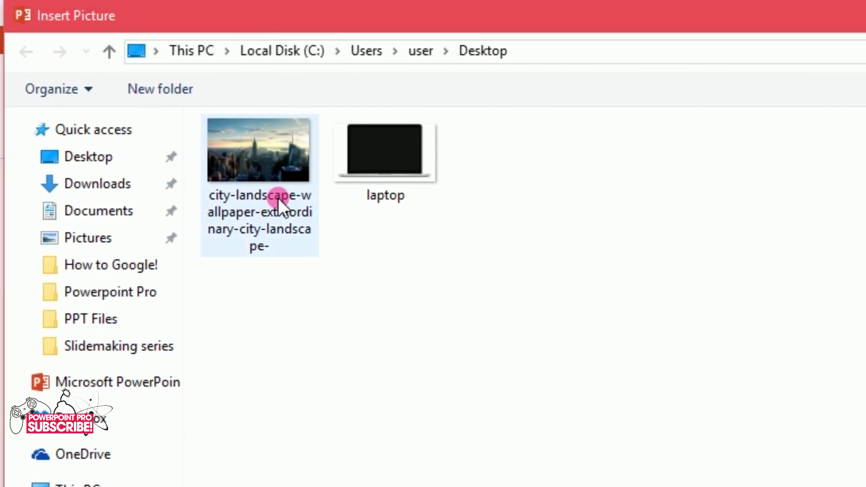
pyautogui.doubleClick(270, 171)
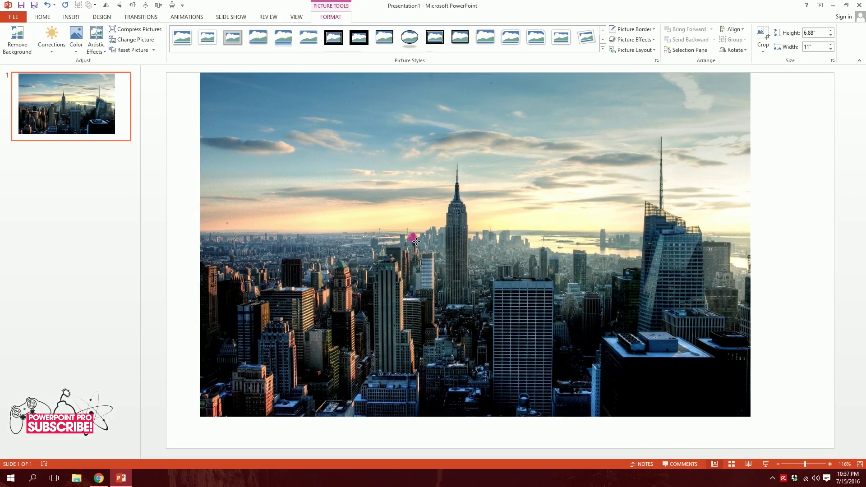
# - Stretch the skyline photo to fill the 13.33" x 7.5" slide, then drag out a duplicate
pyautogui.moveTo(768, 437); pyautogui.dragTo(701, 445)
pyautogui.moveTo(374, 238)
pyautogui.mouseDown()
pyautogui.moveTo(366, 237)
pyautogui.moveTo(386, 243)
pyautogui.mouseUp()
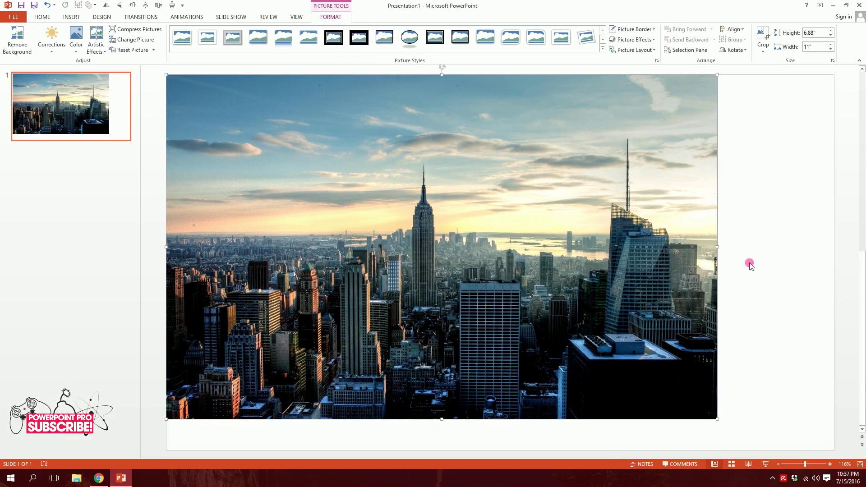
pyautogui.moveTo(720, 252); pyautogui.dragTo(835, 247)
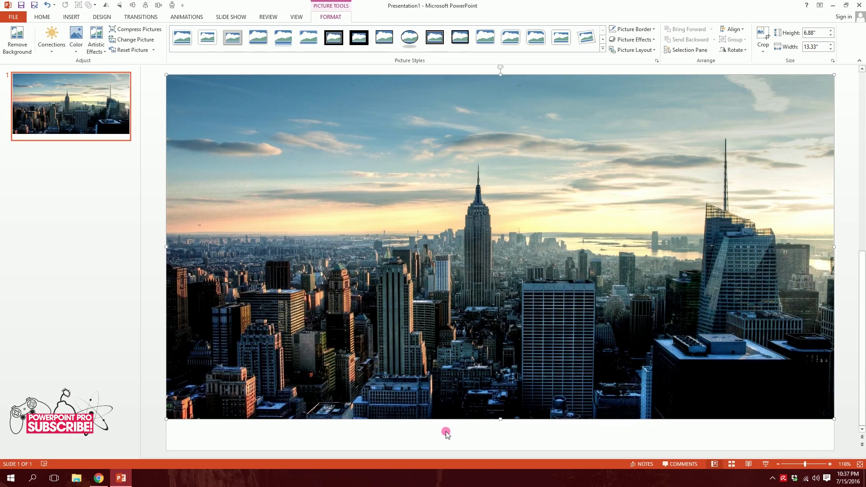
pyautogui.moveTo(501, 420); pyautogui.dragTo(497, 448)
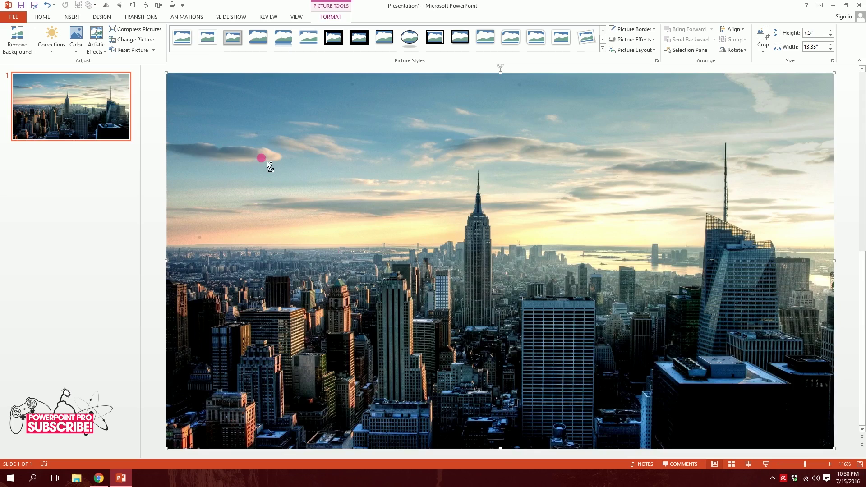
pyautogui.moveTo(266, 161); pyautogui.dragTo(354, 235)
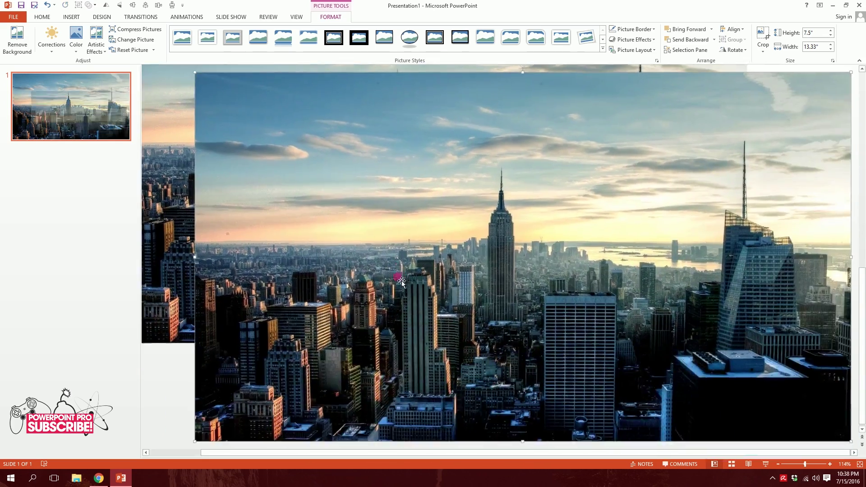
# - Make the back skyline picture grayscale with 0% colour saturation
pyautogui.keyDown('ctrl'); pyautogui.scroll(-4, 293, 169); pyautogui.keyUp('ctrl')
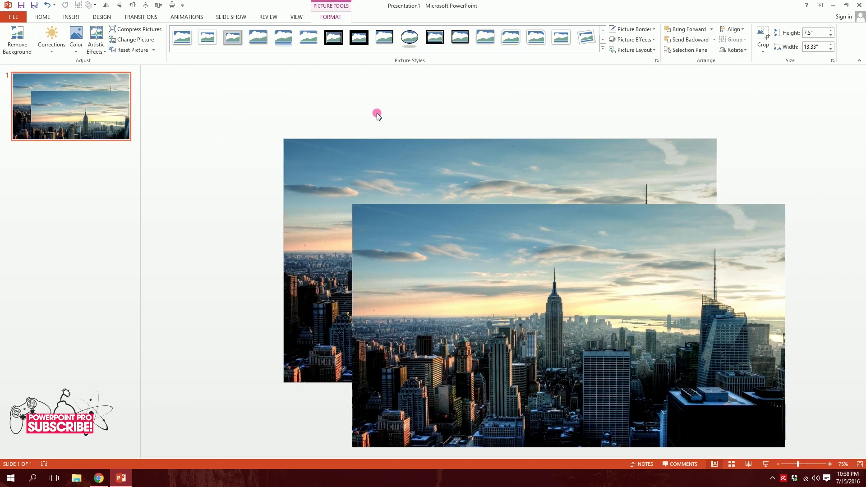
pyautogui.click(377, 113)
pyautogui.click(326, 161)
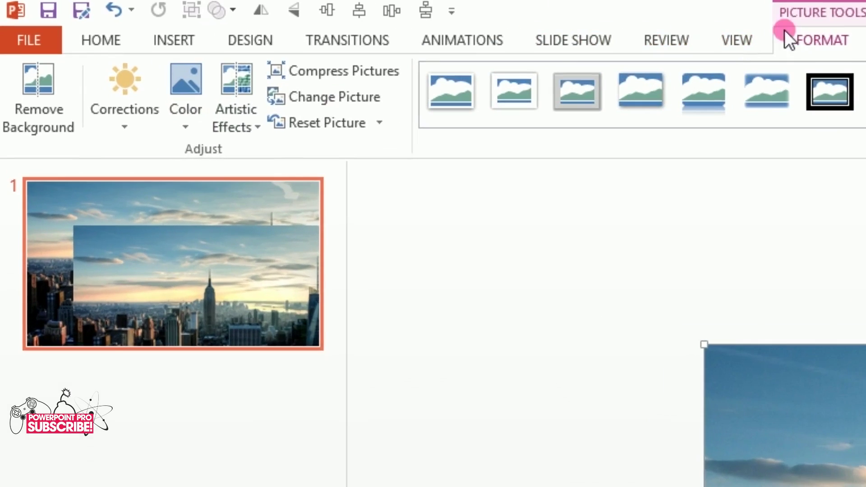
pyautogui.click(179, 130)
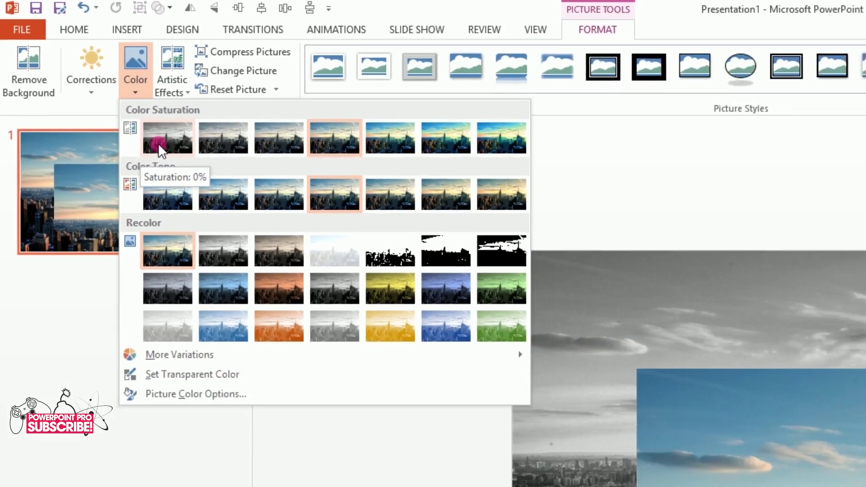
pyautogui.click(217, 197)
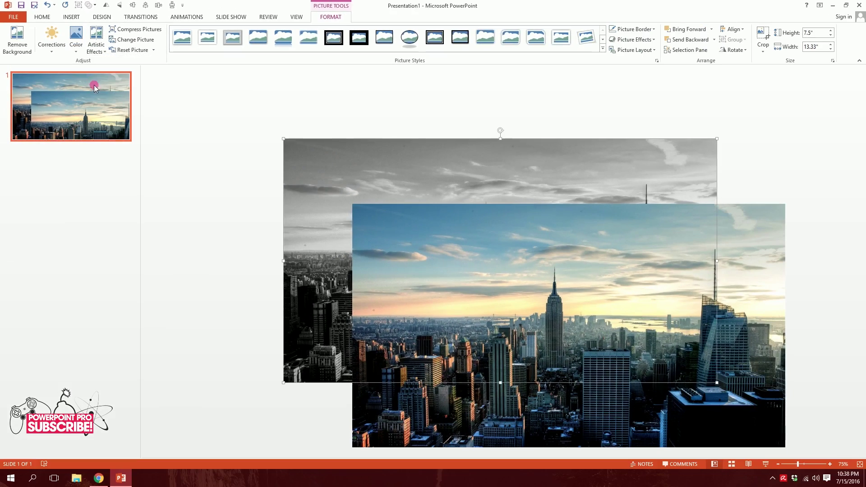
# - Align the colour skyline copy exactly over the grayscale one
pyautogui.click(408, 115)
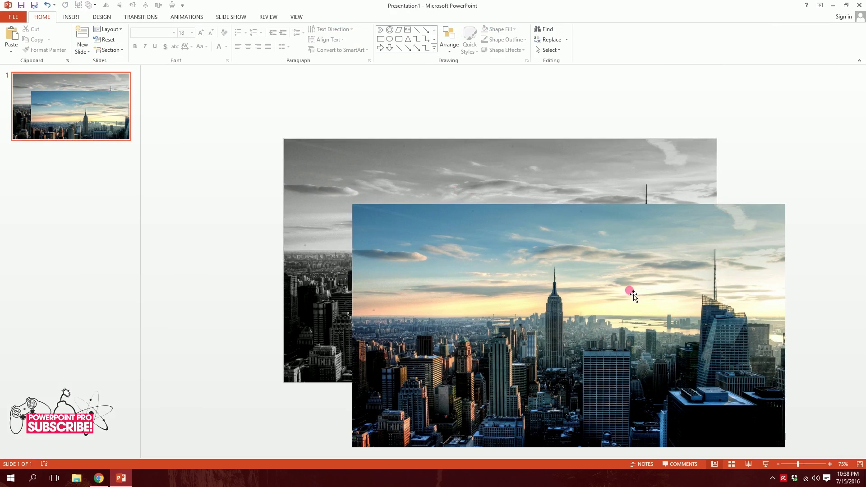
pyautogui.click(644, 313)
pyautogui.moveTo(648, 383); pyautogui.dragTo(575, 314)
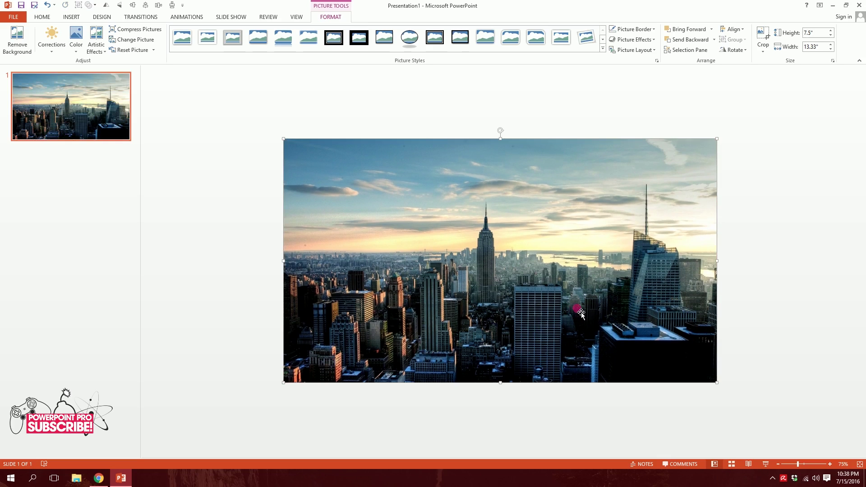
pyautogui.click(311, 84)
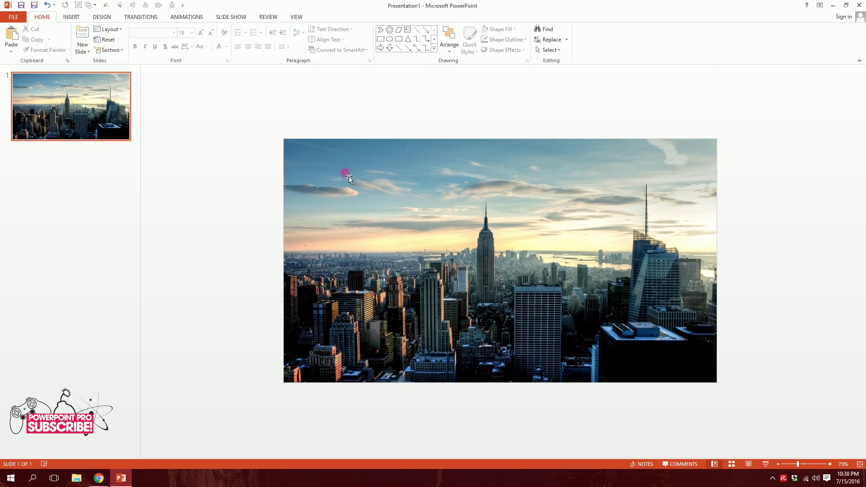
# - Insert the laptop picture onto the slide
pyautogui.click(73, 19)
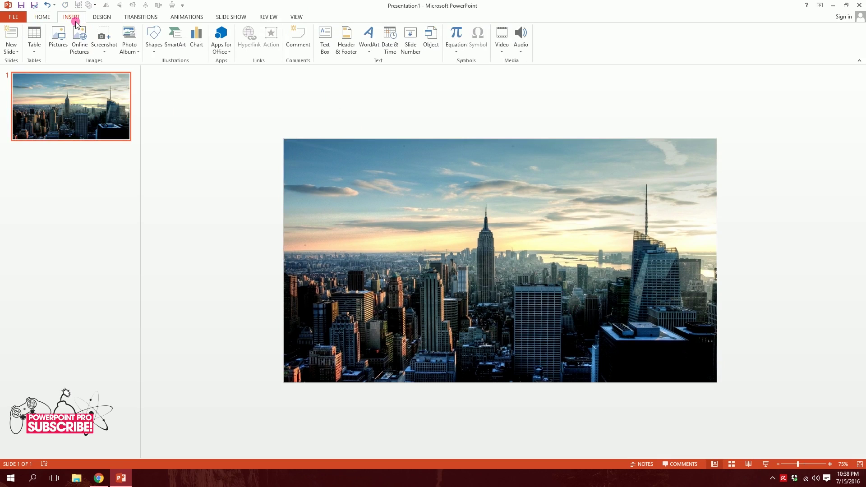
pyautogui.click(51, 46)
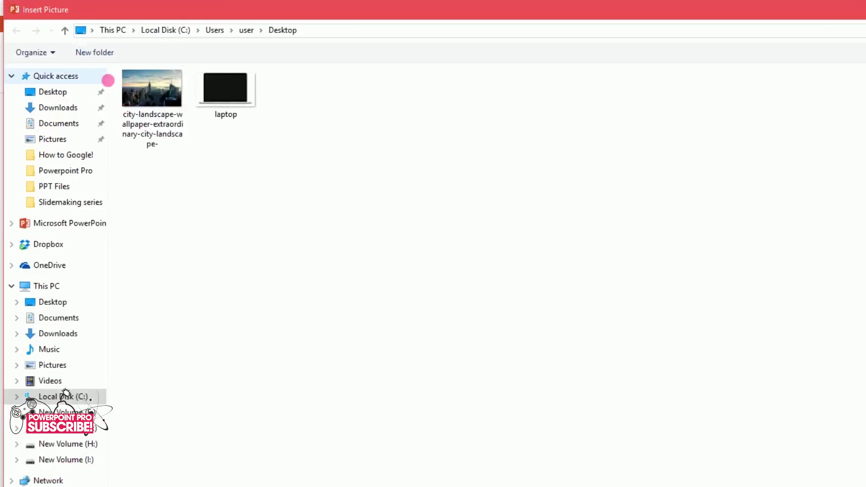
pyautogui.click(213, 97)
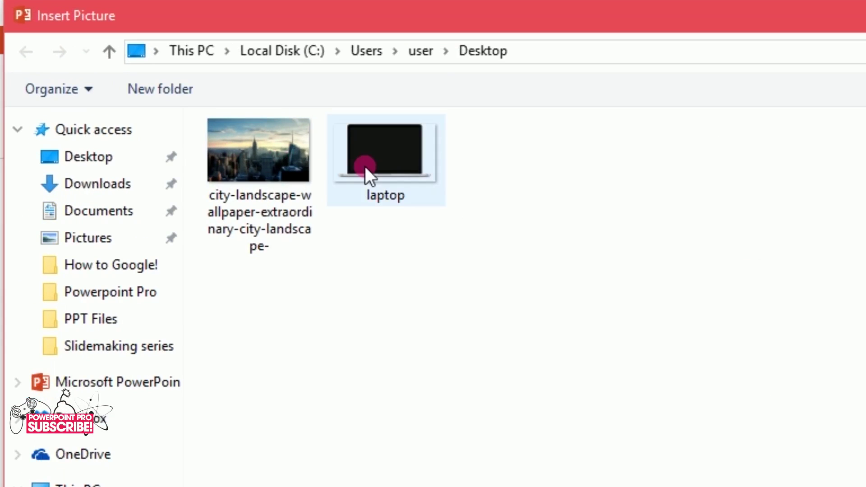
pyautogui.doubleClick(365, 166)
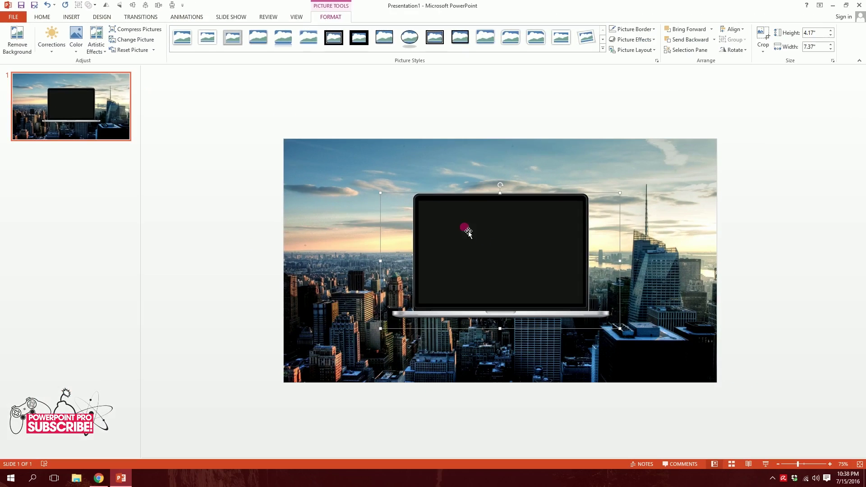
# - Shrink the laptop to 3.44" by 6.09" and place it right of the spire
pyautogui.moveTo(468, 232); pyautogui.dragTo(567, 255)
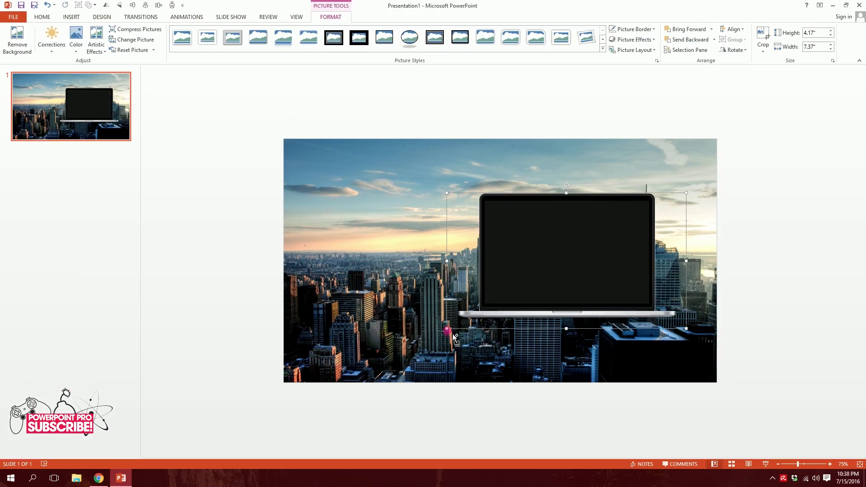
pyautogui.moveTo(454, 334); pyautogui.dragTo(491, 310)
pyautogui.moveTo(571, 290); pyautogui.dragTo(590, 292)
pyautogui.click(571, 118)
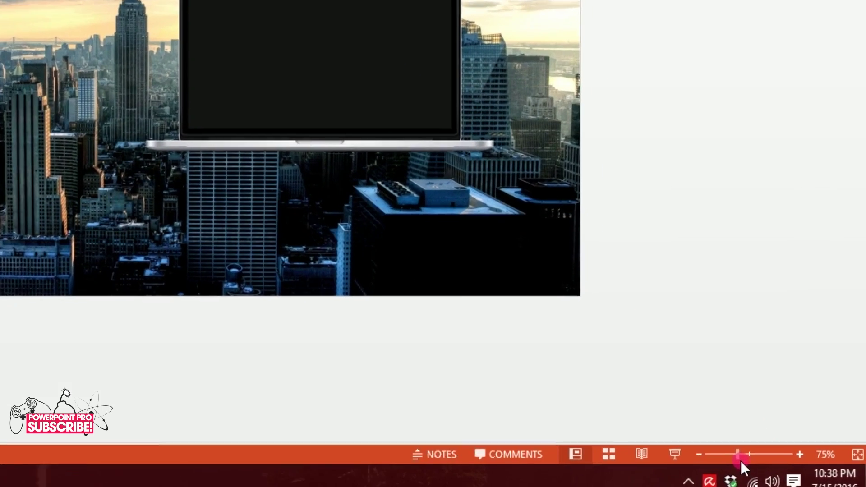
# - Nudge the laptop into alignment over the skyline, then preview the slide full screen
pyautogui.moveTo(735, 456)
pyautogui.mouseDown()
pyautogui.moveTo(764, 451)
pyautogui.moveTo(737, 448)
pyautogui.mouseUp()
pyautogui.click(421, 120)
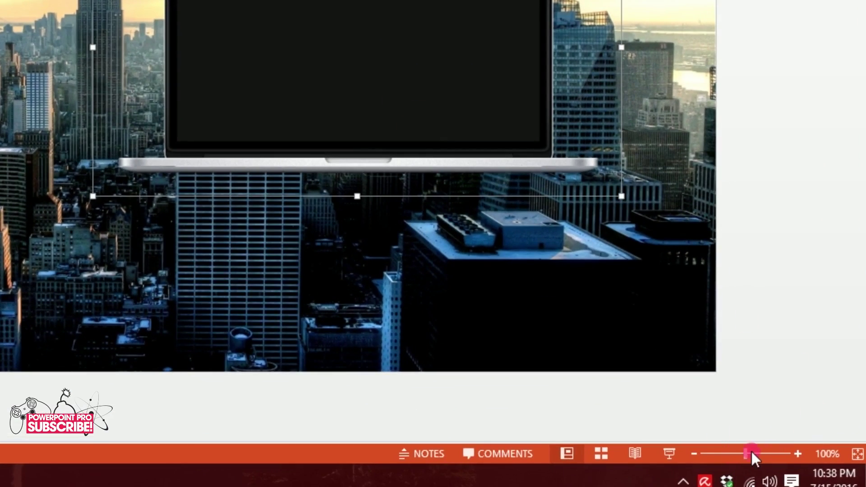
pyautogui.click(751, 453)
pyautogui.moveTo(742, 453); pyautogui.dragTo(738, 453)
pyautogui.moveTo(309, 65); pyautogui.dragTo(321, 60)
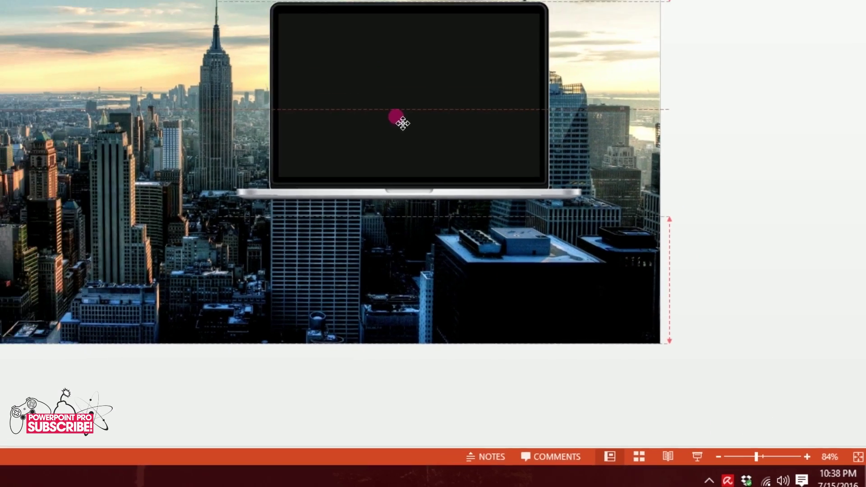
pyautogui.click(551, 83)
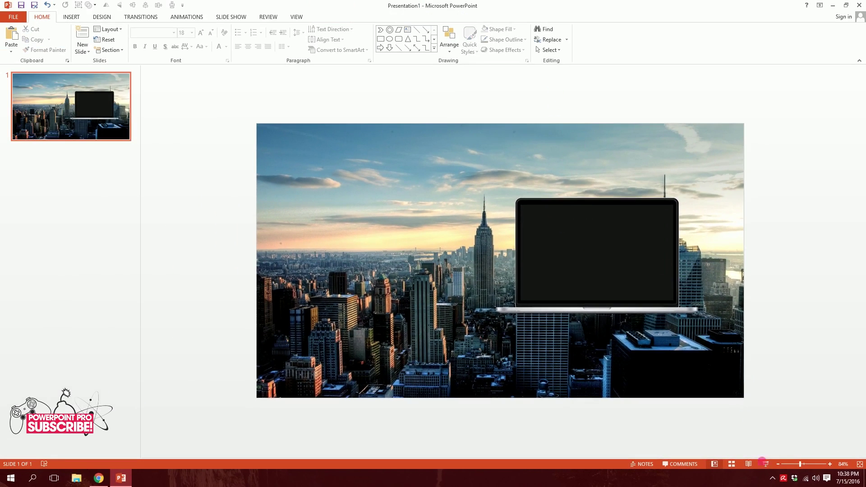
pyautogui.click(764, 464)
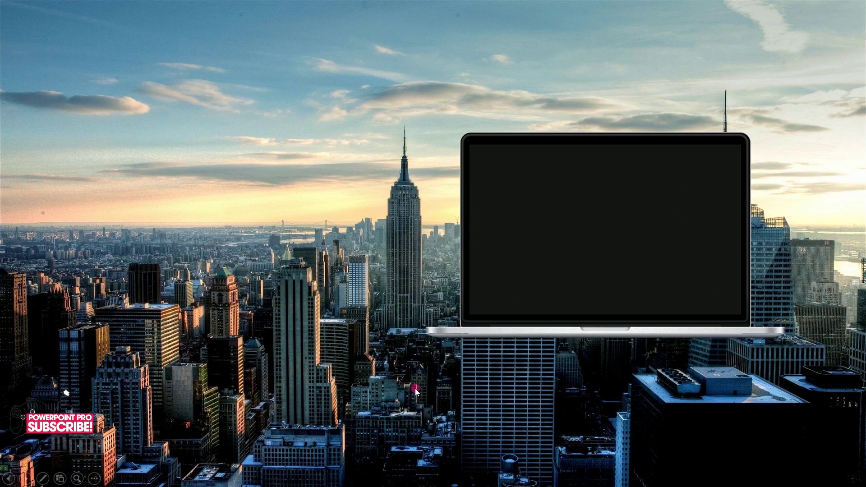
pyautogui.press('Escape')
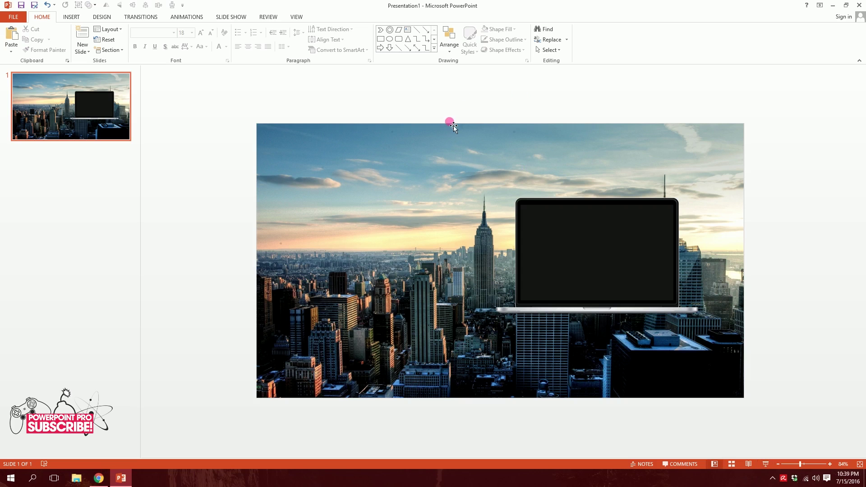
# - Crop the colour skyline photo to a Rectangle shape and enter crop mode
pyautogui.click(378, 254)
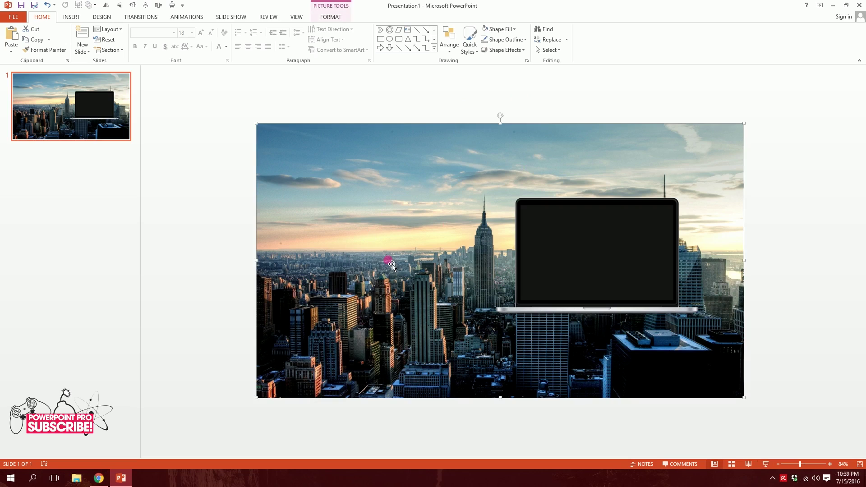
pyautogui.click(331, 18)
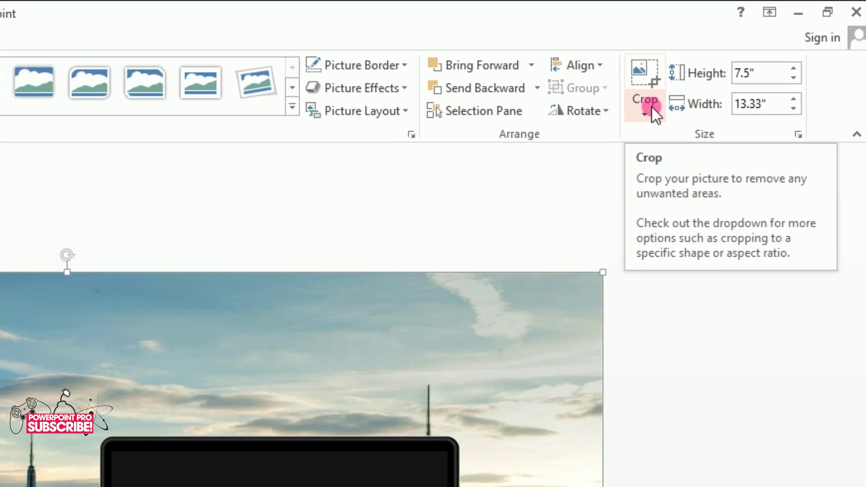
pyautogui.click(651, 107)
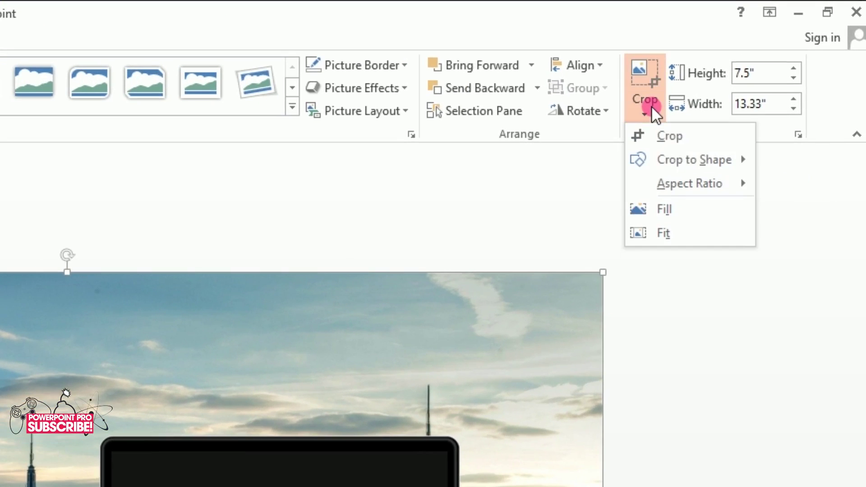
pyautogui.moveTo(662, 153)
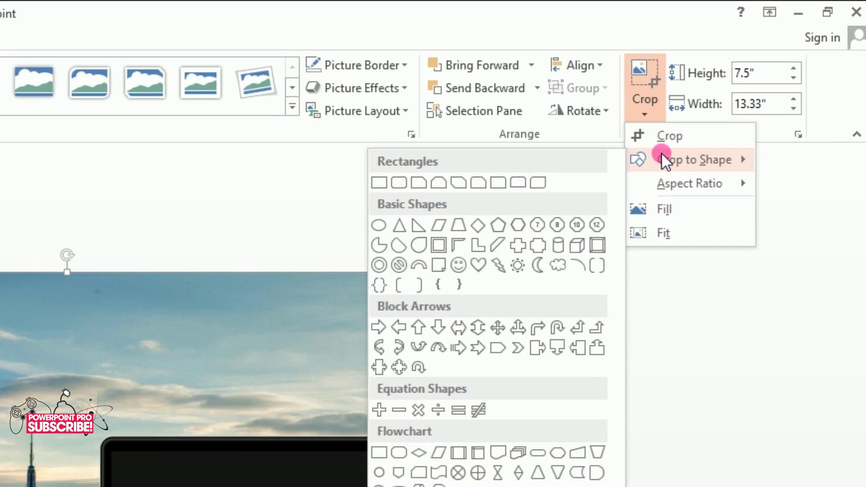
pyautogui.click(380, 184)
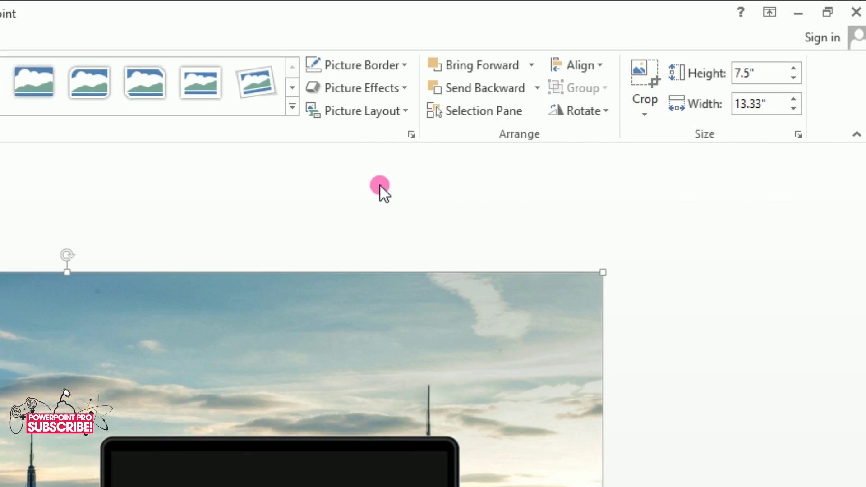
pyautogui.click(641, 76)
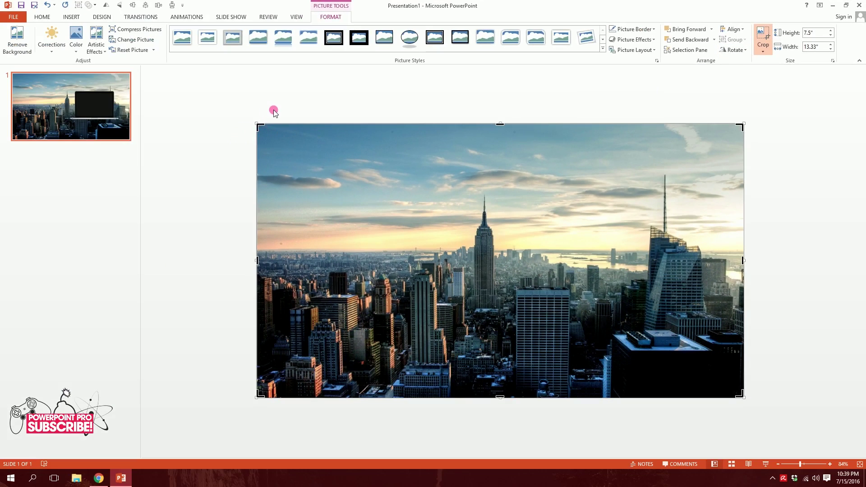
# - Crop the colour photo to the laptop screen area, 2.68" by 4.15"
pyautogui.moveTo(259, 124); pyautogui.dragTo(521, 206)
pyautogui.moveTo(740, 396); pyautogui.dragTo(677, 307)
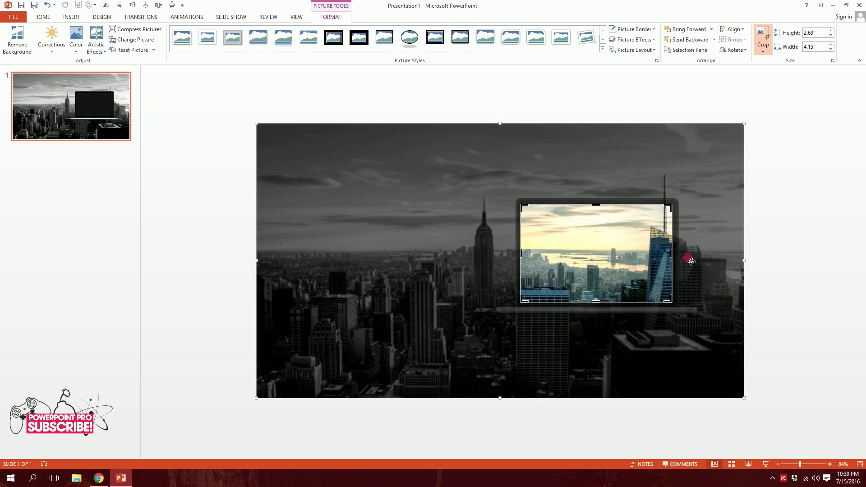
pyautogui.click(763, 36)
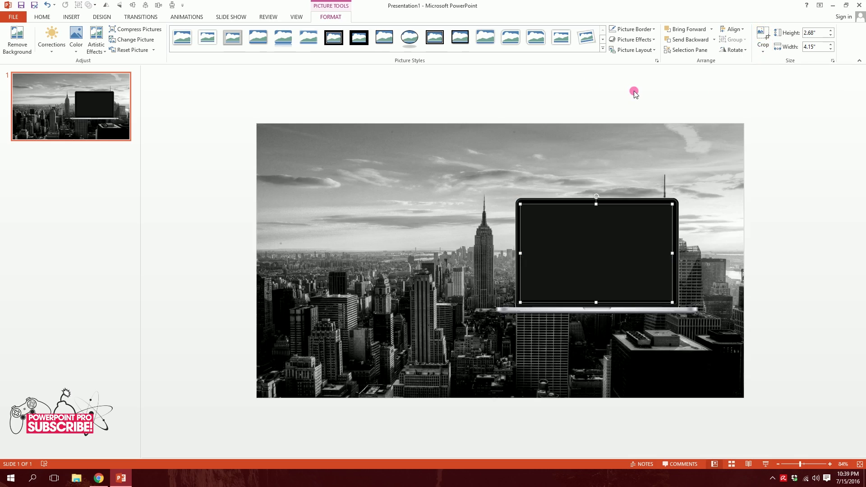
pyautogui.click(519, 102)
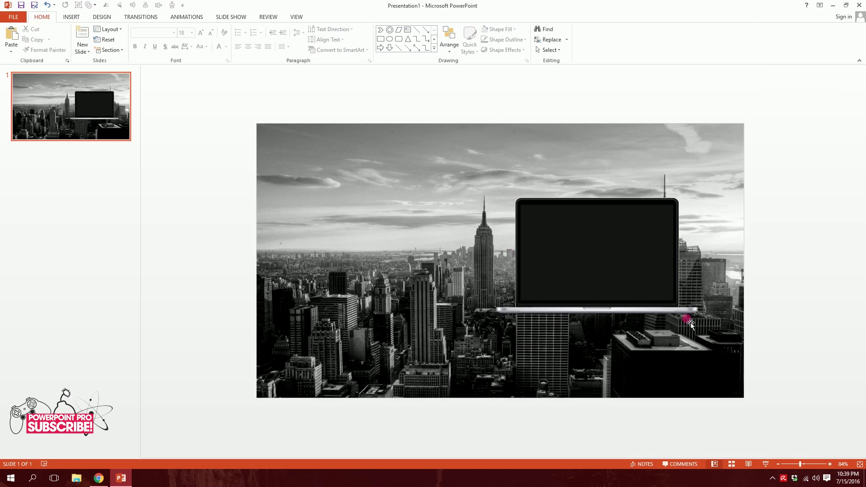
pyautogui.click(572, 247)
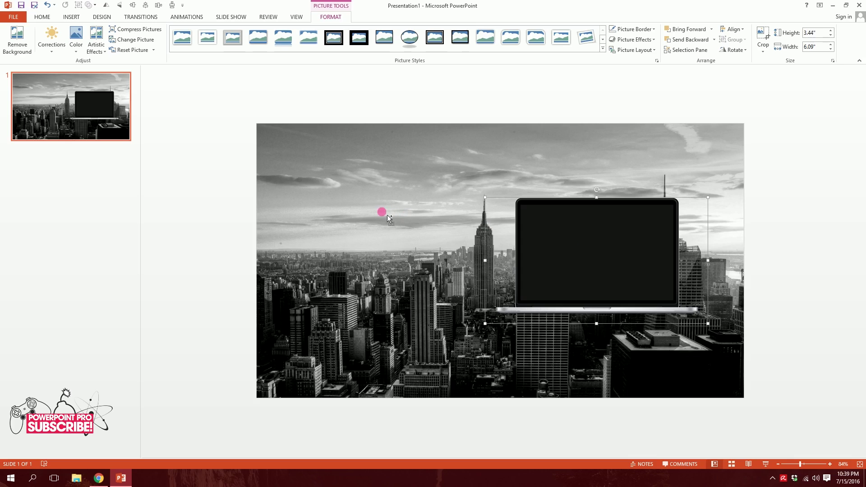
# - Send the laptop and grayscale photo to back so the colour view fills the screen
pyautogui.keyDown('shift'); pyautogui.click(345, 214); pyautogui.keyUp('shift')
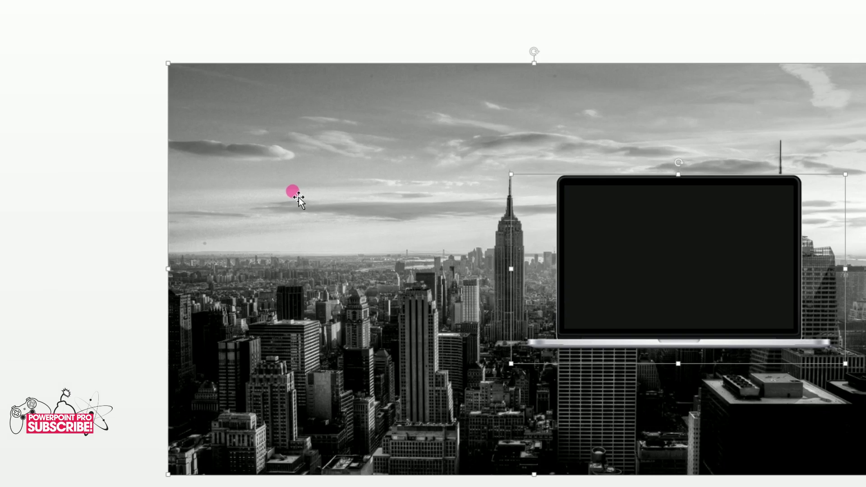
pyautogui.rightClick(294, 192)
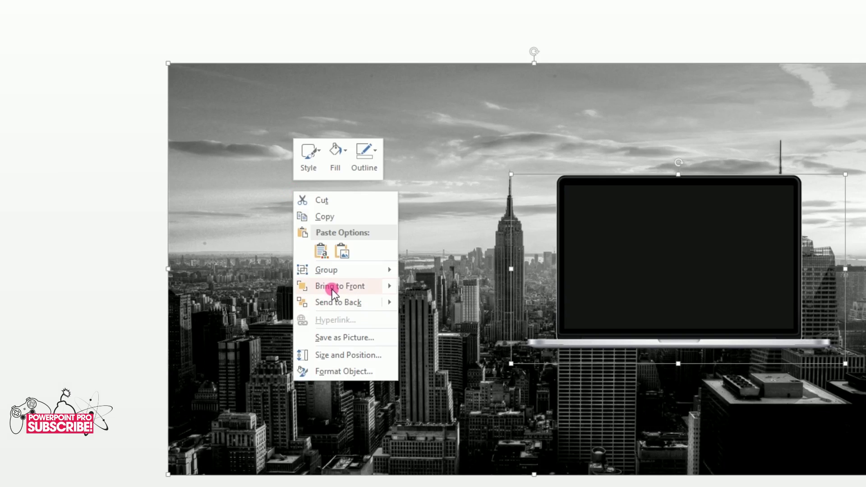
pyautogui.moveTo(333, 289)
pyautogui.moveTo(333, 309)
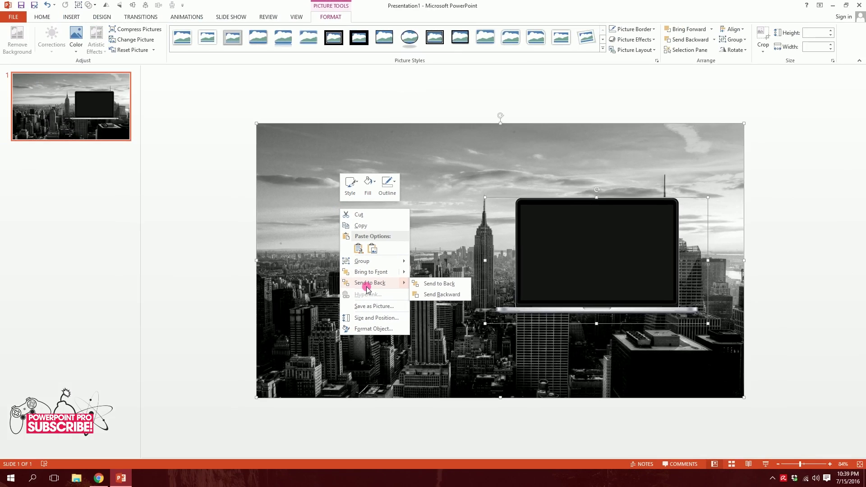
pyautogui.click(368, 284)
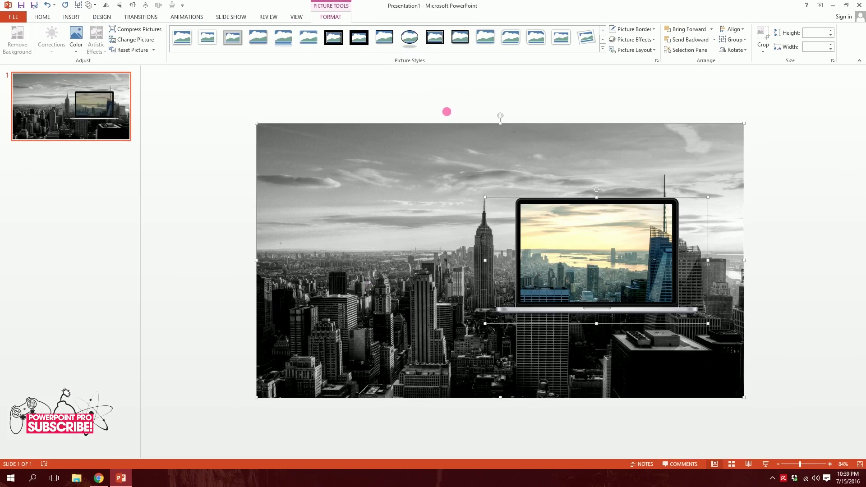
pyautogui.click(445, 120)
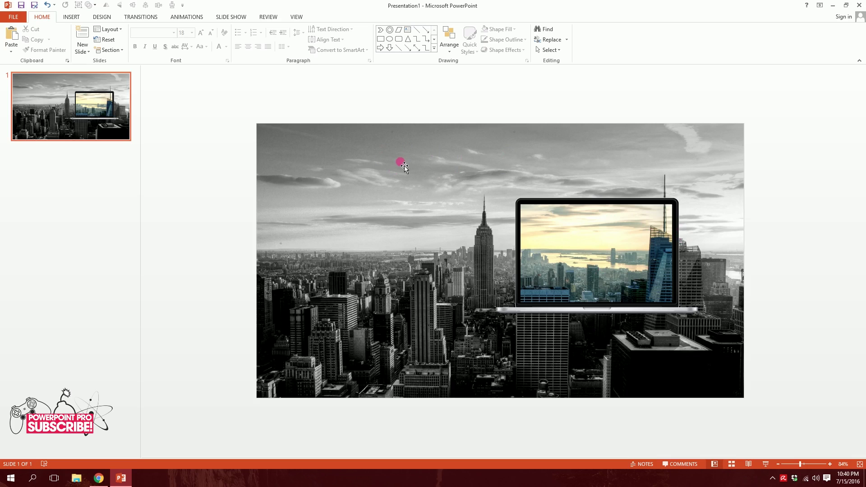
# - Add a plain black WordArt box and move it up and left
pyautogui.click(79, 20)
pyautogui.click(368, 45)
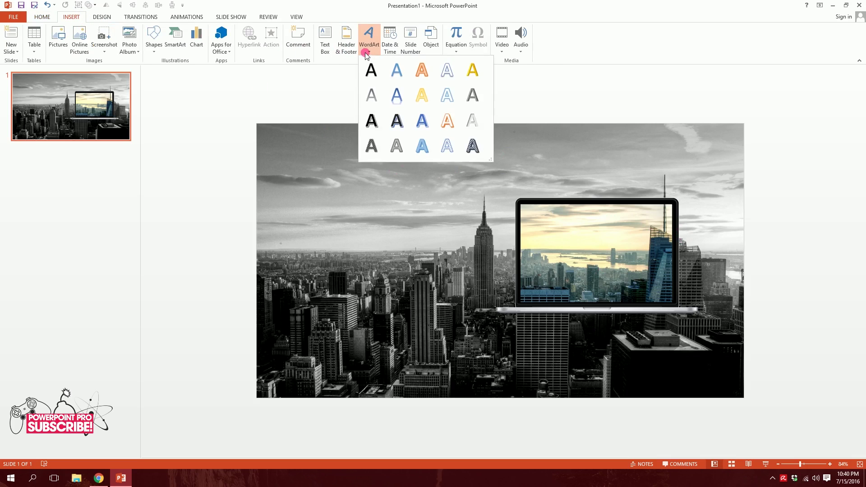
pyautogui.click(377, 78)
pyautogui.moveTo(470, 240); pyautogui.dragTo(373, 208)
# - Type the WordArt title 'PROFESSIONAL SLIDEMAKING TUTORIAL!', correcting the typo
pyautogui.tripleClick(383, 235)
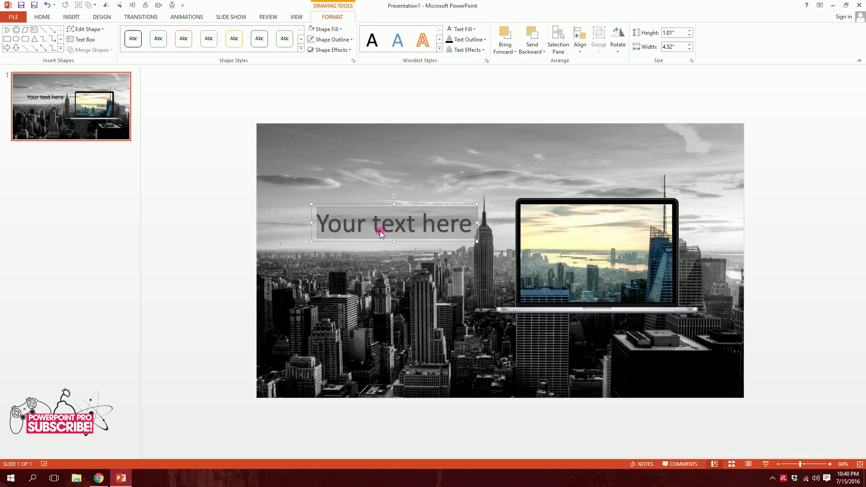
pyautogui.write('PROFESSIOANL')
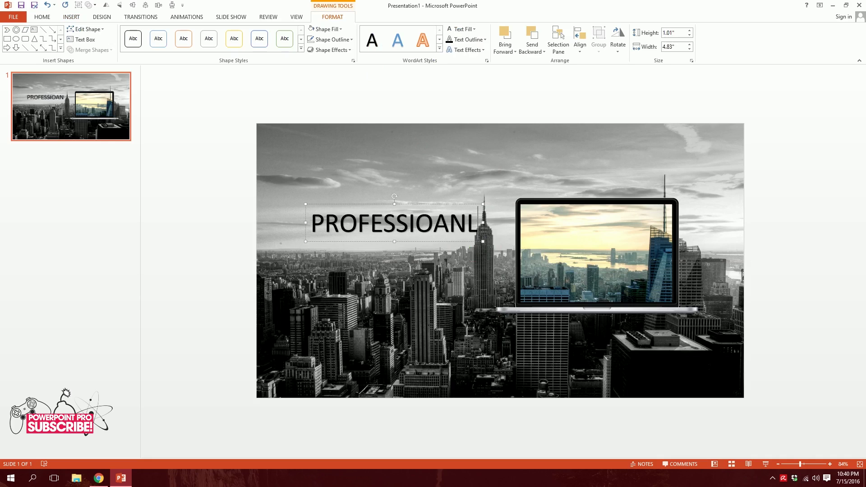
pyautogui.press('BackSpace')
pyautogui.press('BackSpace')
pyautogui.press('BackSpace')
pyautogui.write('NAL SLID')
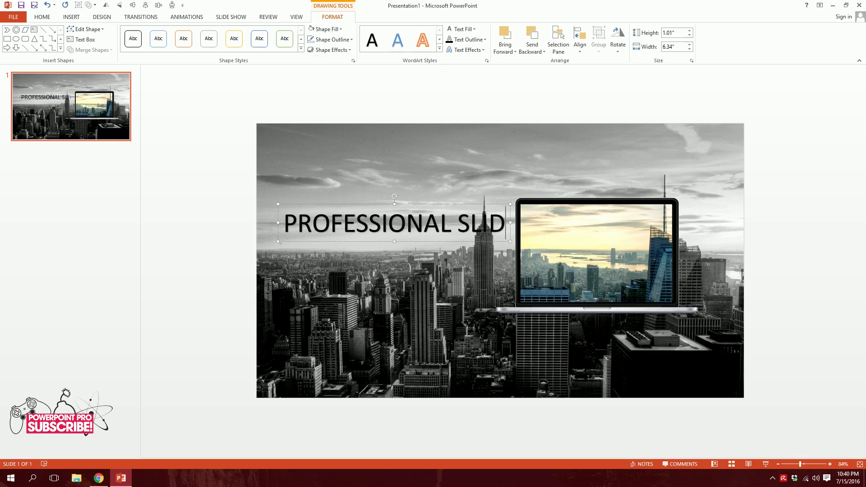
pyautogui.write('EMAKING TUTORIAL')
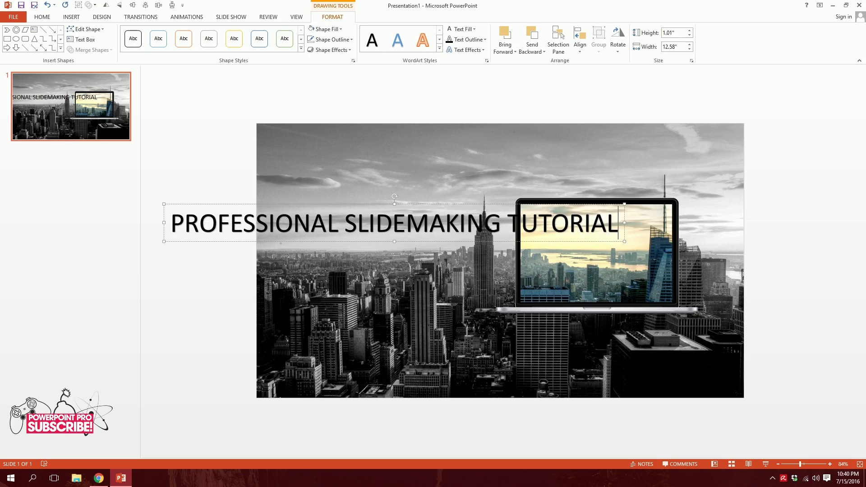
pyautogui.write('!')
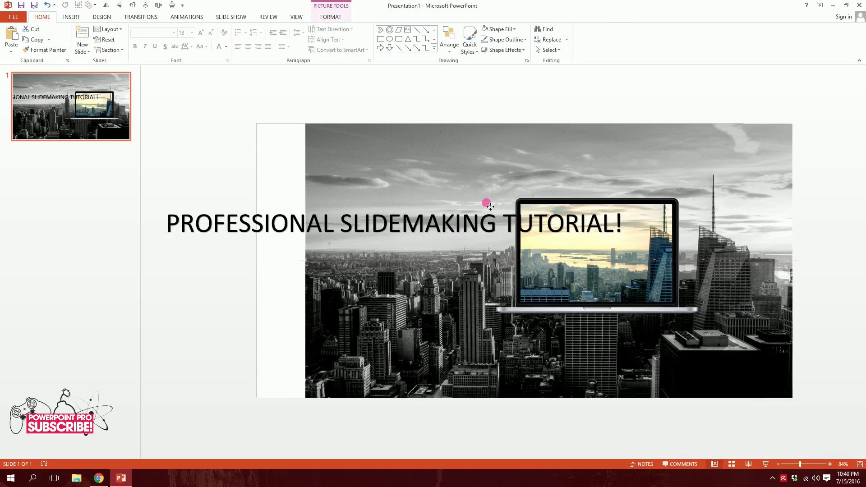
# - Duplicate the title box twice and stack the three copies vertically
pyautogui.click(305, 221)
pyautogui.moveTo(337, 207); pyautogui.dragTo(446, 200)
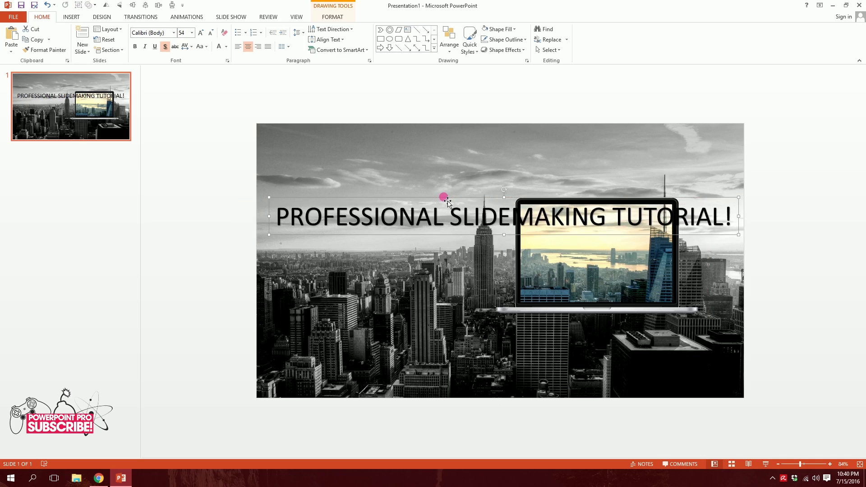
pyautogui.hotkey('ctrl', 'd')
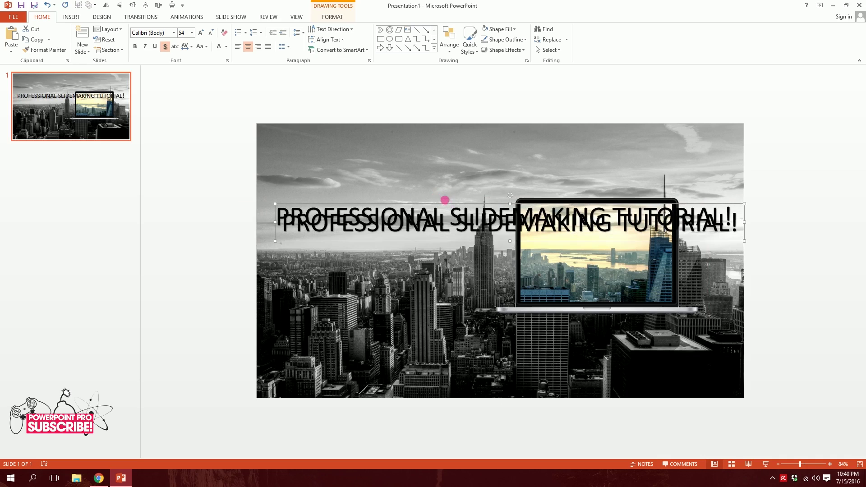
pyautogui.hotkey('ctrl', 'd')
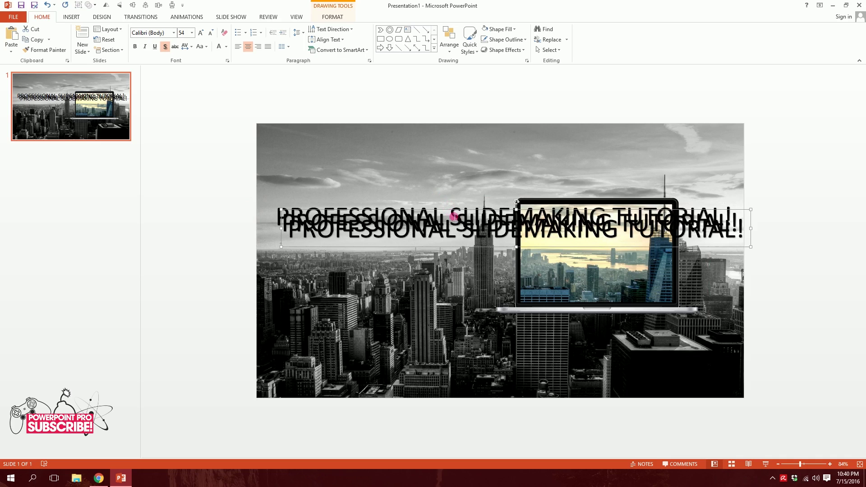
pyautogui.moveTo(458, 213); pyautogui.dragTo(435, 261)
pyautogui.click(450, 209)
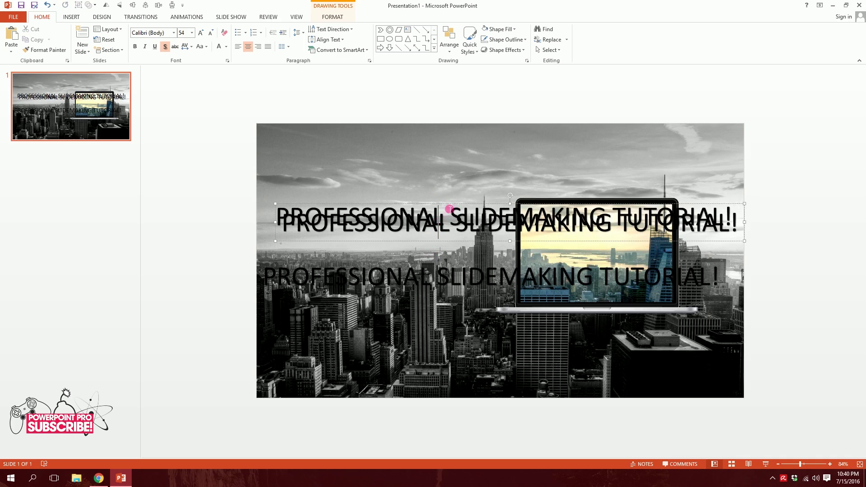
pyautogui.moveTo(449, 209); pyautogui.dragTo(803, 224)
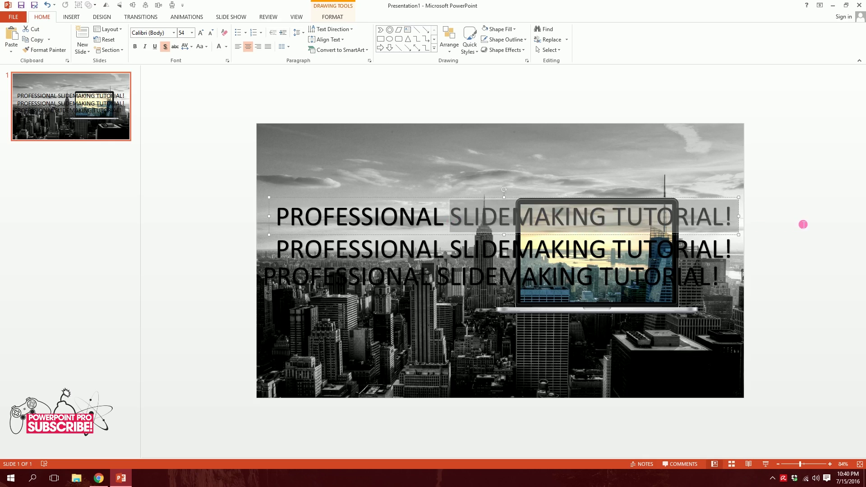
# - Trim the lines to PROFESSIONAL, SLIDEMAKING, TUTORIAL! and move all three to the left
pyautogui.press('Delete')
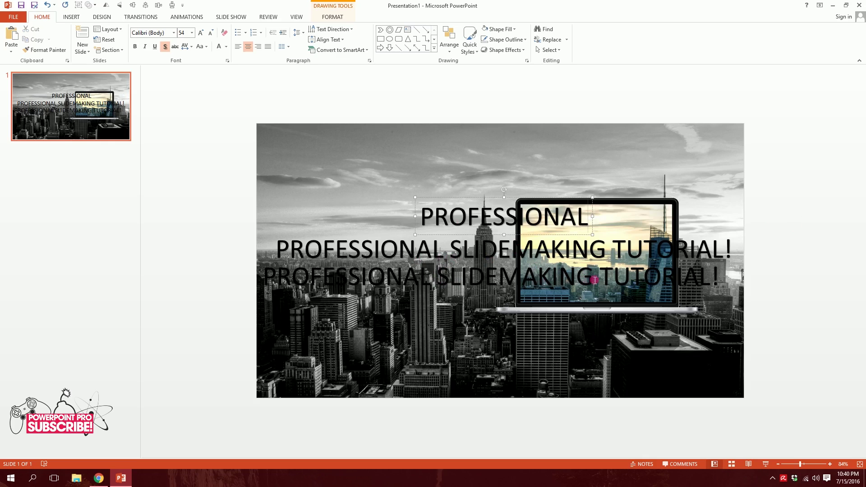
pyautogui.moveTo(594, 280); pyautogui.dragTo(183, 286)
pyautogui.press('Delete')
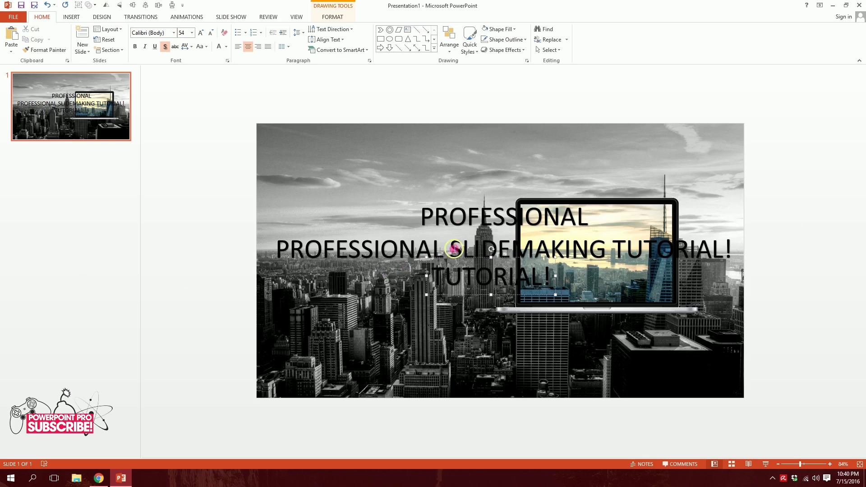
pyautogui.moveTo(454, 249); pyautogui.dragTo(248, 257)
pyautogui.moveTo(536, 251); pyautogui.dragTo(647, 252)
pyautogui.press('BackSpace')
pyautogui.keyDown('shift'); pyautogui.click(480, 223); pyautogui.keyUp('shift')
pyautogui.keyDown('shift'); pyautogui.click(475, 279); pyautogui.keyUp('shift')
pyautogui.moveTo(487, 201); pyautogui.dragTo(334, 221)
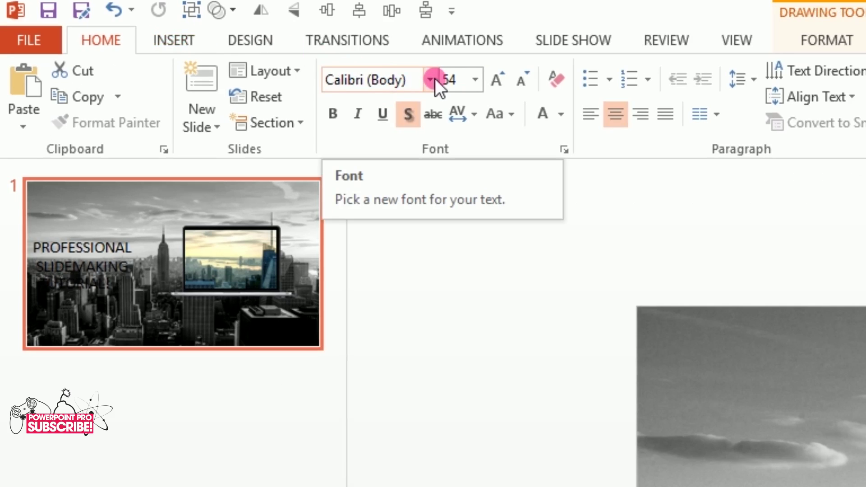
# - Apply Avant_G-Bold to the three title lines, shift them up and right, and left-align them
pyautogui.click(434, 79)
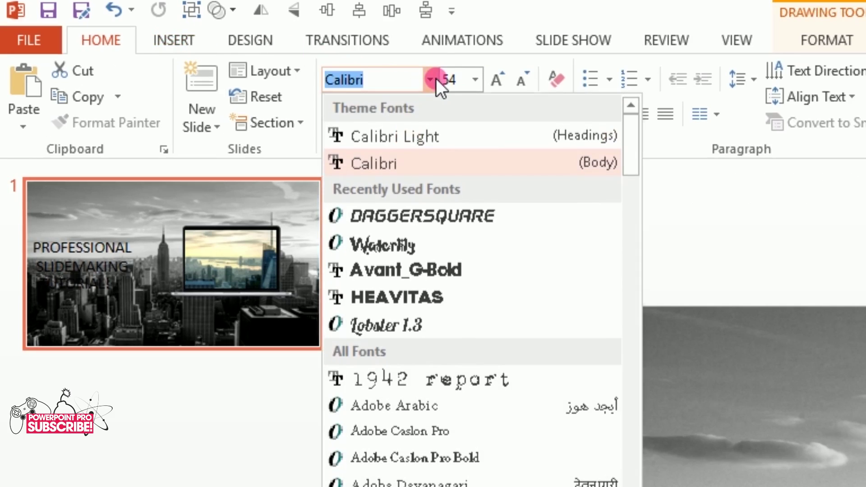
pyautogui.click(432, 269)
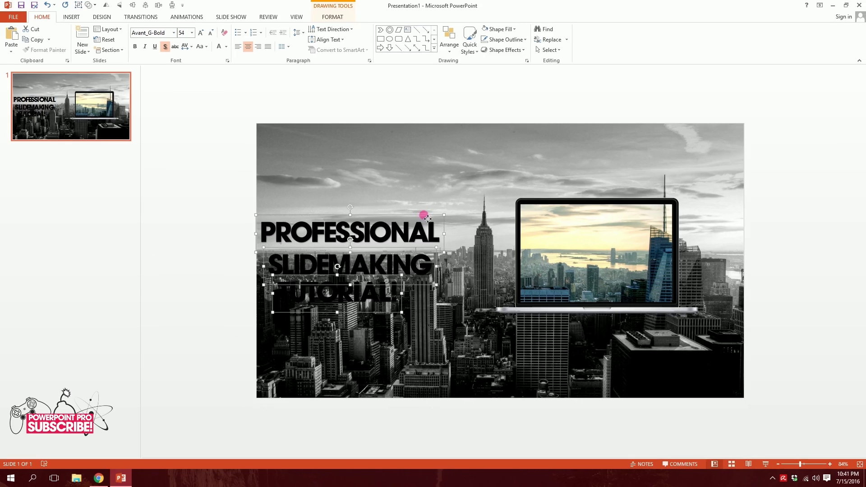
pyautogui.moveTo(428, 218); pyautogui.dragTo(442, 154)
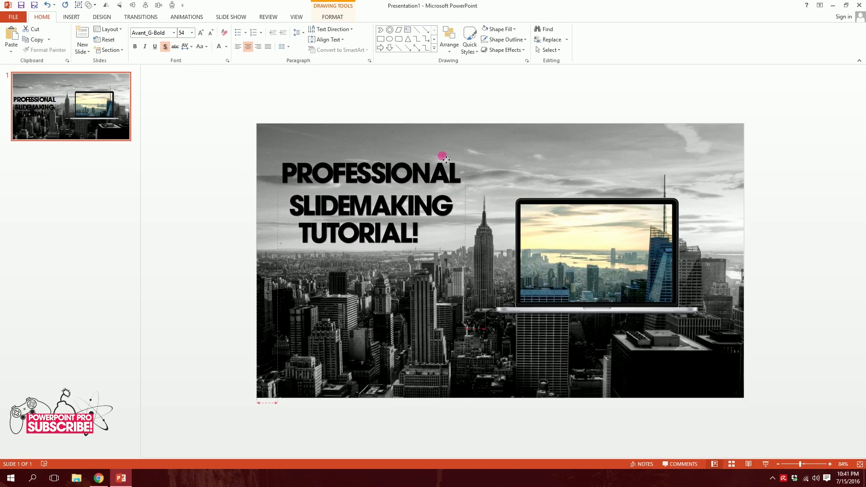
pyautogui.click(230, 121)
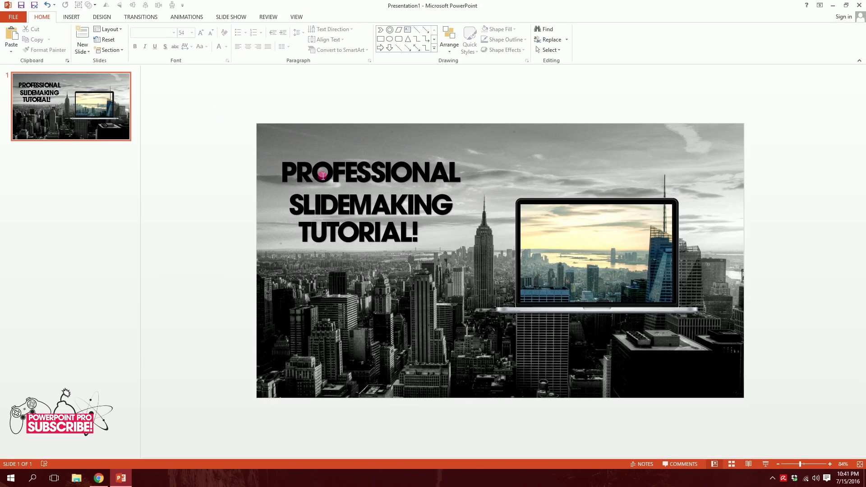
pyautogui.moveTo(181, 124)
pyautogui.mouseDown()
pyautogui.moveTo(489, 252)
pyautogui.moveTo(505, 270)
pyautogui.mouseUp()
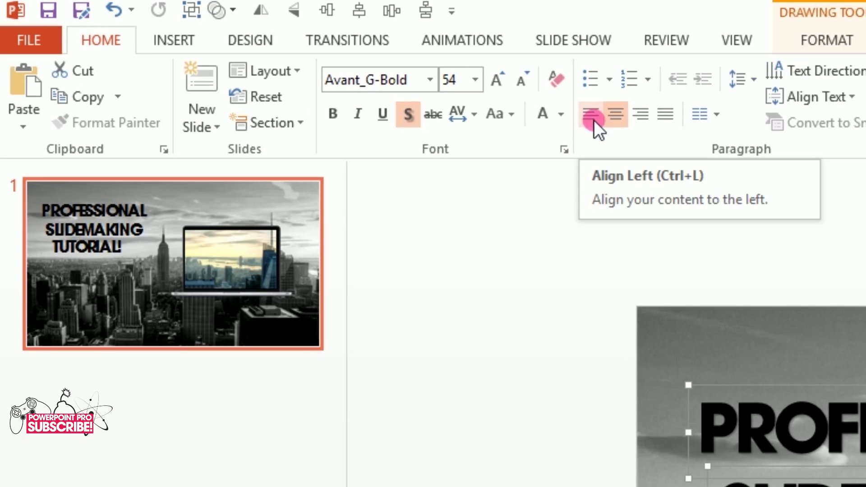
pyautogui.click(593, 118)
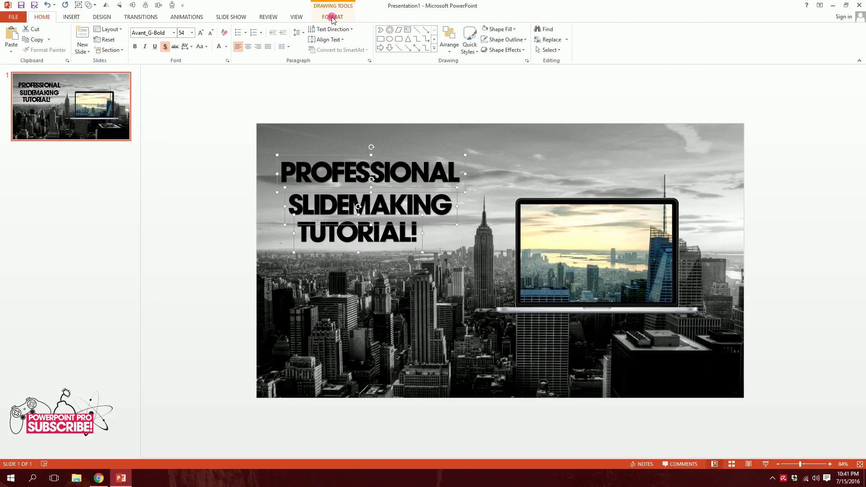
# - Align the three title boxes on their left edges and nudge the group slightly down
pyautogui.click(332, 17)
pyautogui.click(579, 43)
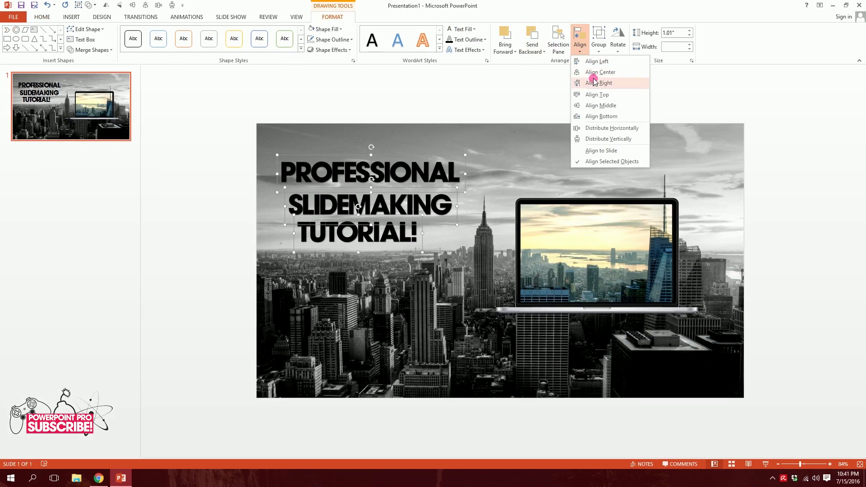
pyautogui.click(597, 61)
pyautogui.moveTo(422, 161); pyautogui.dragTo(425, 215)
# - Enlarge the title text to 60 pt and nudge it slightly up and left
pyautogui.click(42, 18)
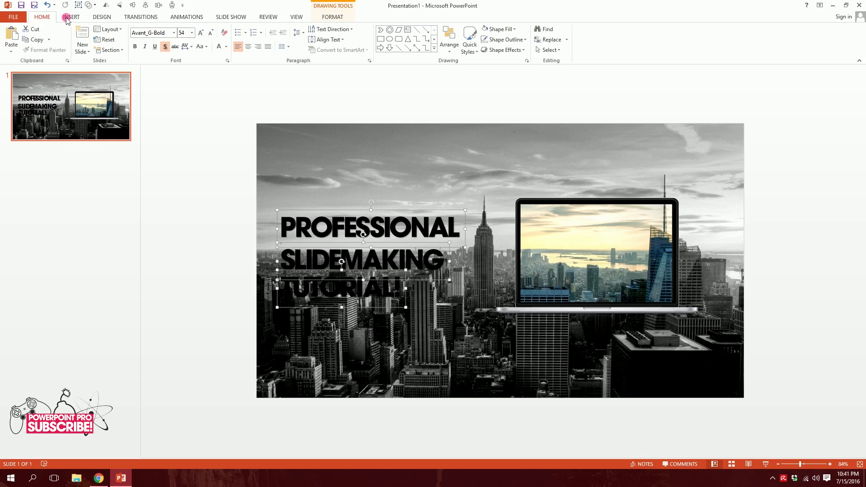
pyautogui.click(202, 33)
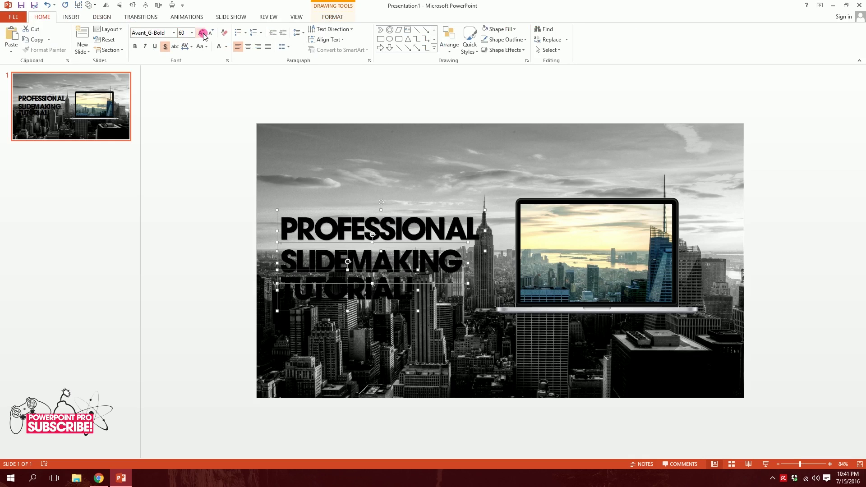
pyautogui.click(455, 257)
pyautogui.moveTo(456, 216); pyautogui.dragTo(446, 210)
pyautogui.click(203, 214)
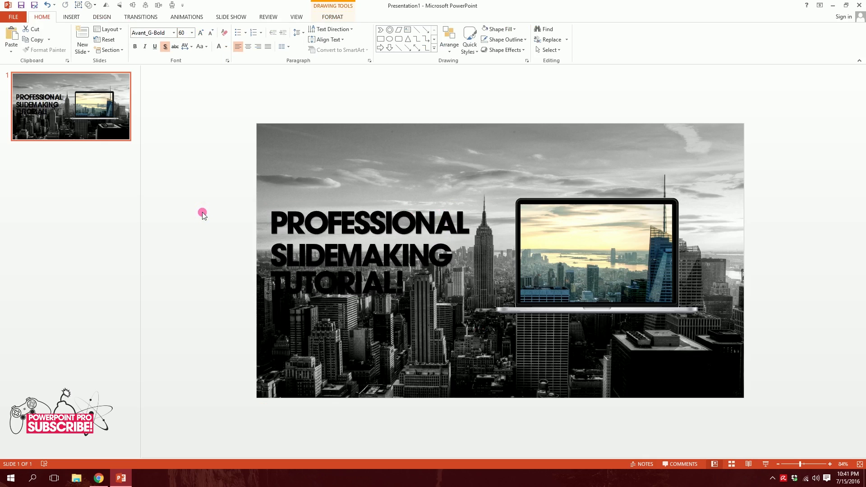
pyautogui.click(392, 237)
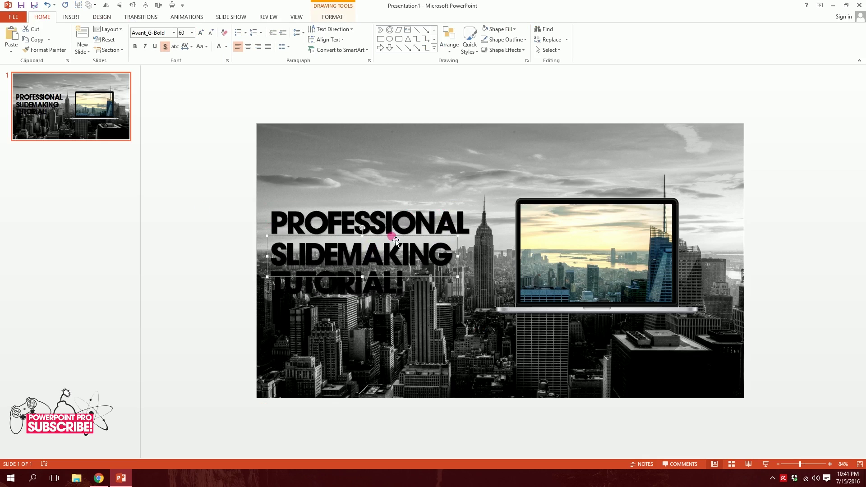
pyautogui.click(204, 220)
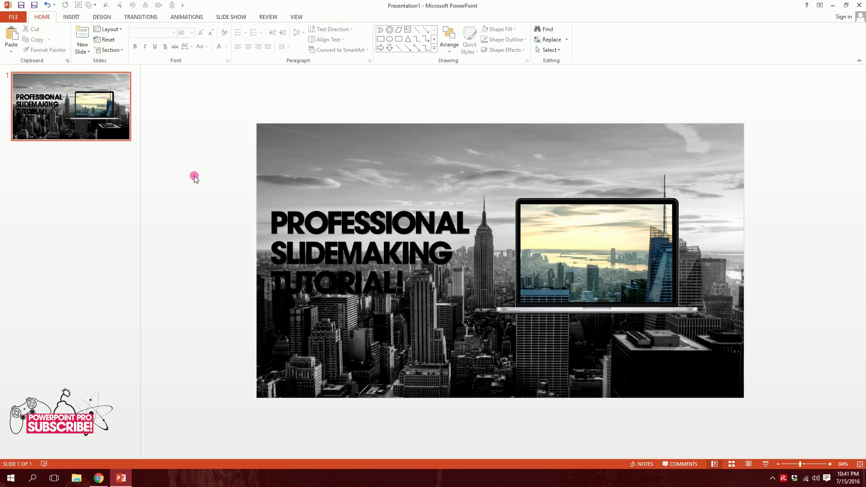
# - Distribute the three title lines evenly with Distribute Vertically
pyautogui.moveTo(190, 166); pyautogui.dragTo(516, 325)
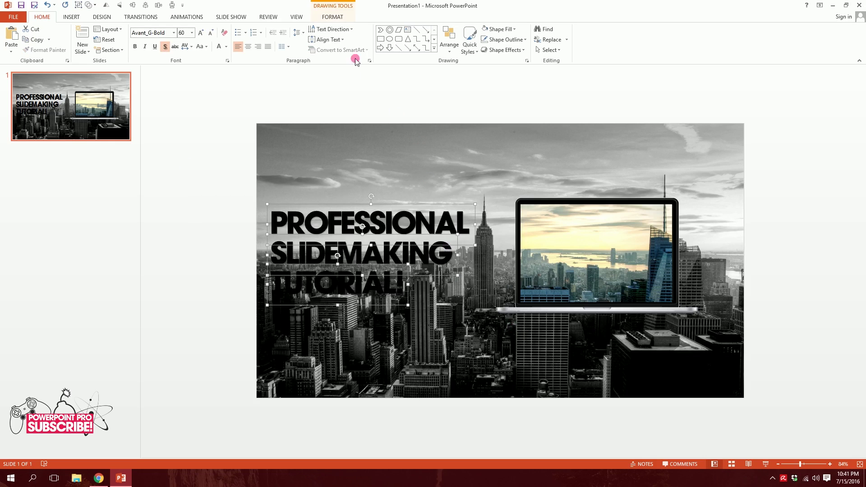
pyautogui.click(333, 17)
pyautogui.click(580, 40)
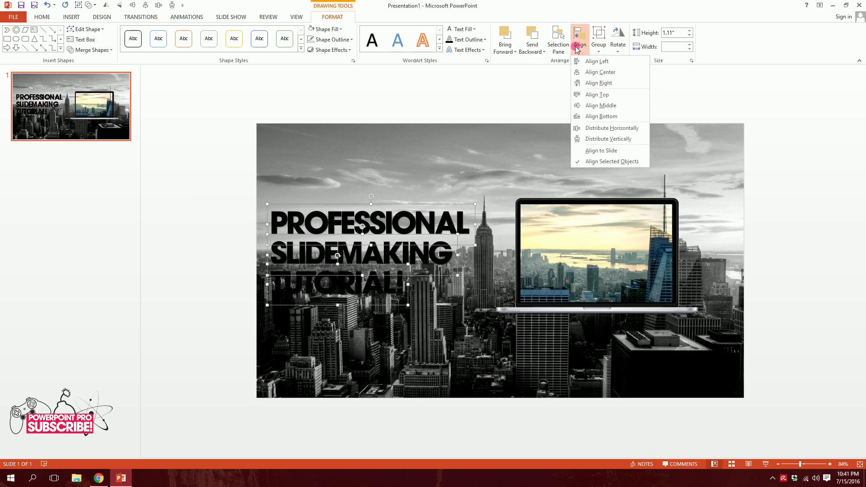
pyautogui.click(609, 139)
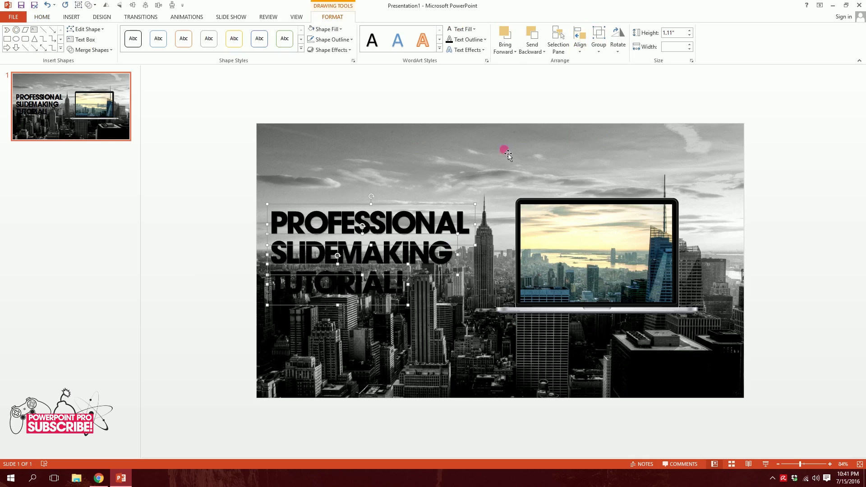
pyautogui.click(458, 98)
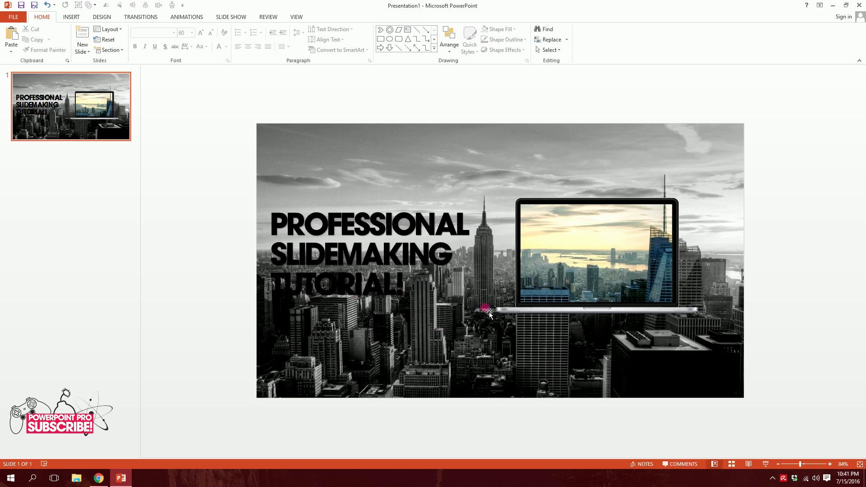
# - Draw a parallelogram over the title and stretch it to about 7.09" by 2.7" past the left edge
pyautogui.click(72, 17)
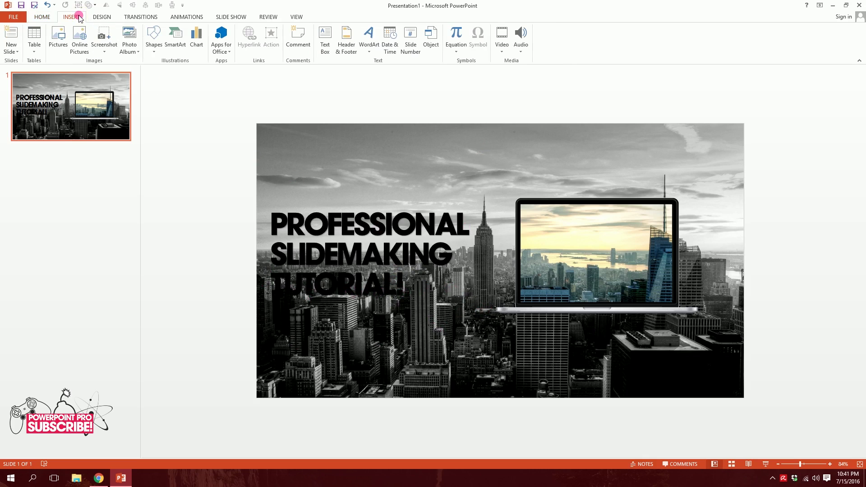
pyautogui.click(154, 44)
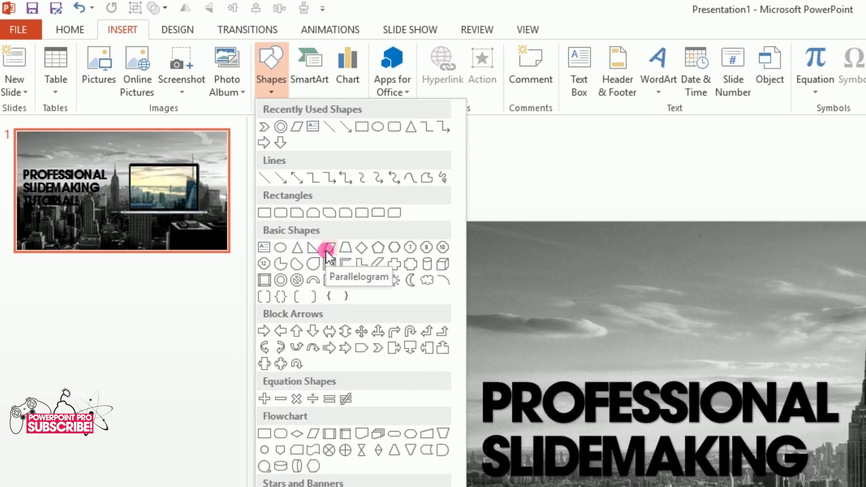
pyautogui.click(328, 256)
pyautogui.moveTo(183, 302); pyautogui.dragTo(350, 223)
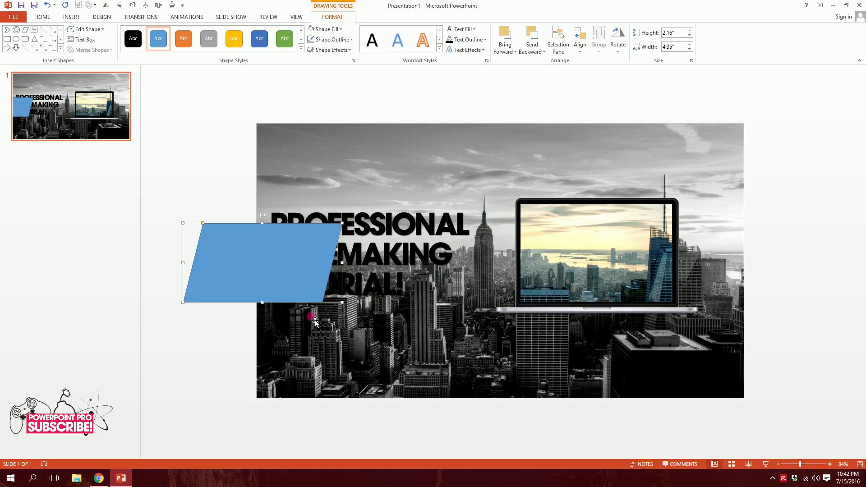
pyautogui.moveTo(307, 290); pyautogui.dragTo(444, 266)
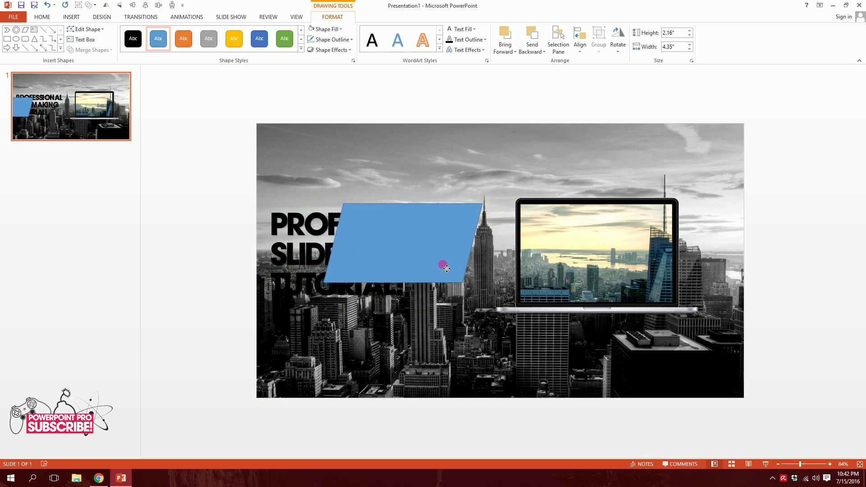
pyautogui.moveTo(326, 283); pyautogui.dragTo(223, 303)
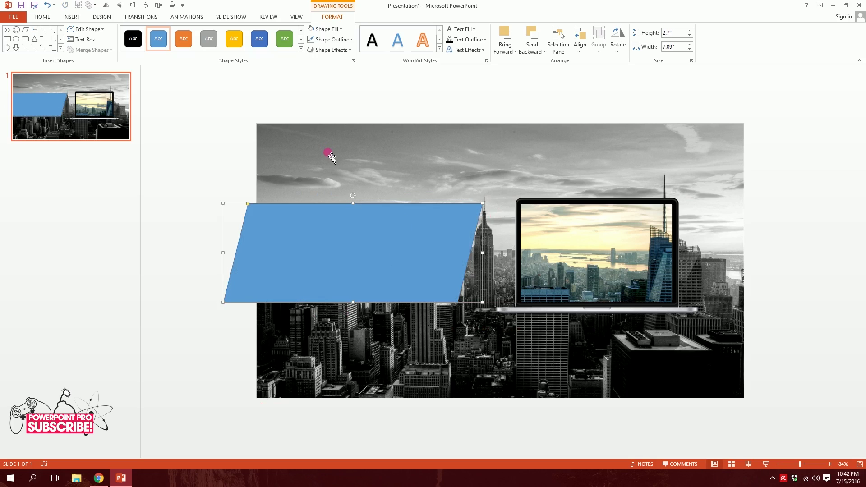
pyautogui.keyDown('shift'); pyautogui.click(424, 144); pyautogui.keyUp('shift')
# - Send the parallelogram banner behind the title text
pyautogui.rightClick(430, 154)
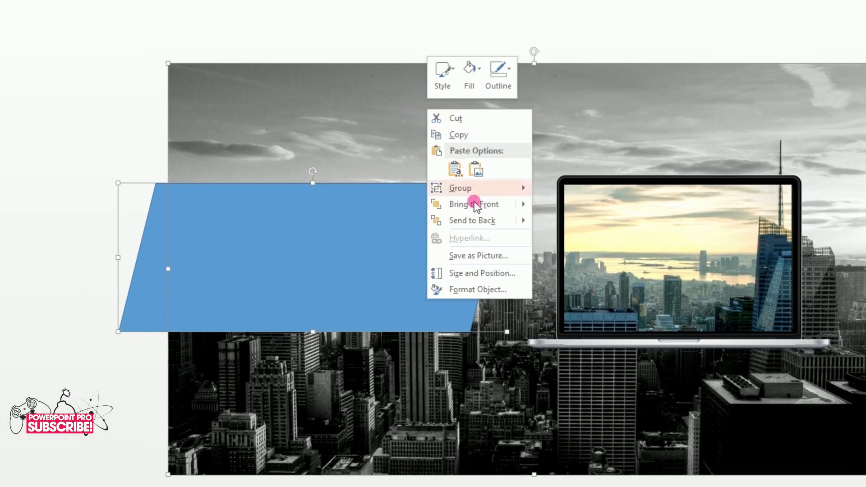
pyautogui.click(474, 219)
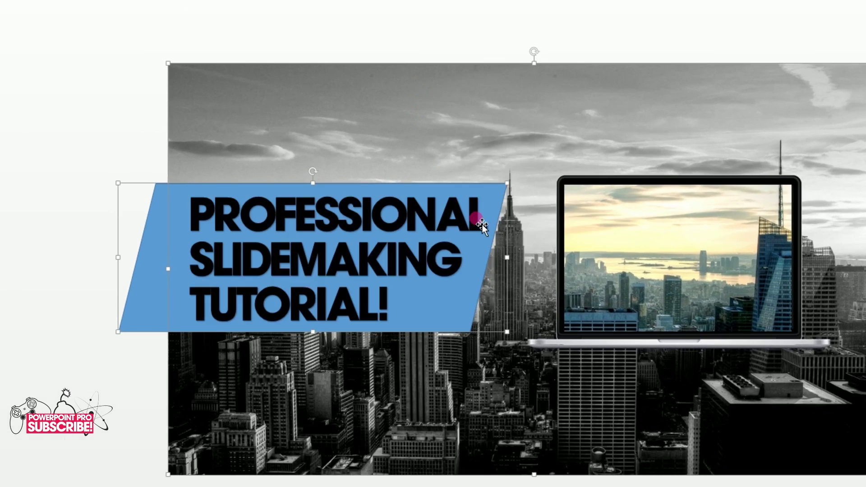
pyautogui.click(418, 45)
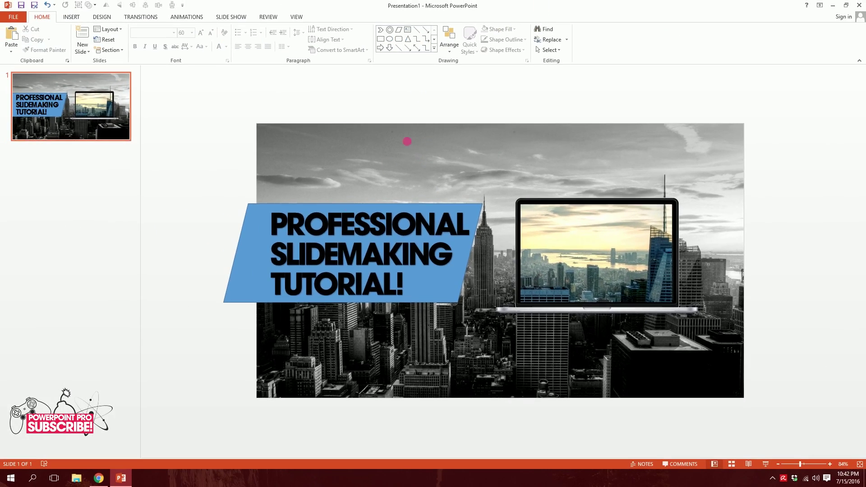
pyautogui.click(252, 253)
# - Remove the banner's outline and fill it with a teal standard colour
pyautogui.click(331, 40)
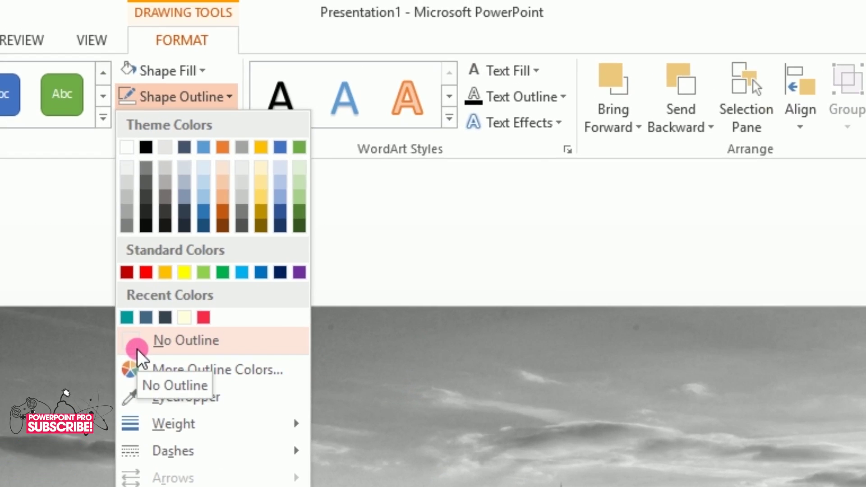
pyautogui.click(137, 349)
pyautogui.click(187, 69)
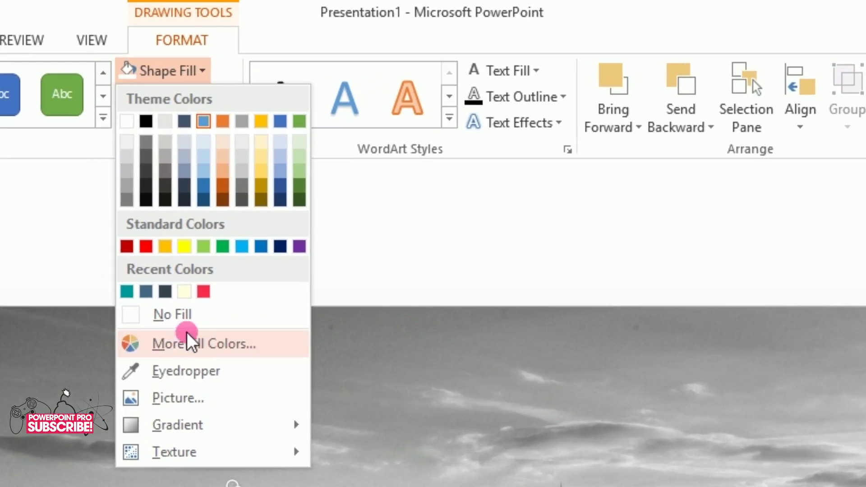
pyautogui.click(143, 350)
pyautogui.click(304, 352)
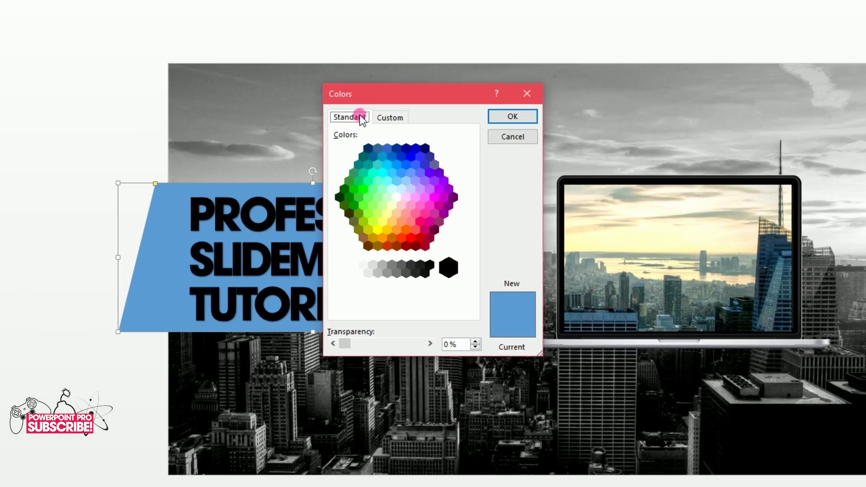
pyautogui.click(369, 165)
pyautogui.click(512, 120)
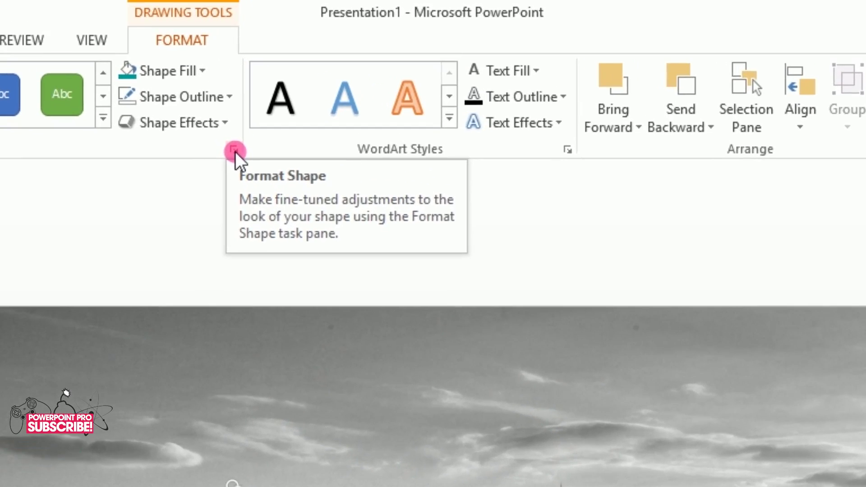
# - Set the teal banner's fill transparency to 30% in Format Shape
pyautogui.click(234, 150)
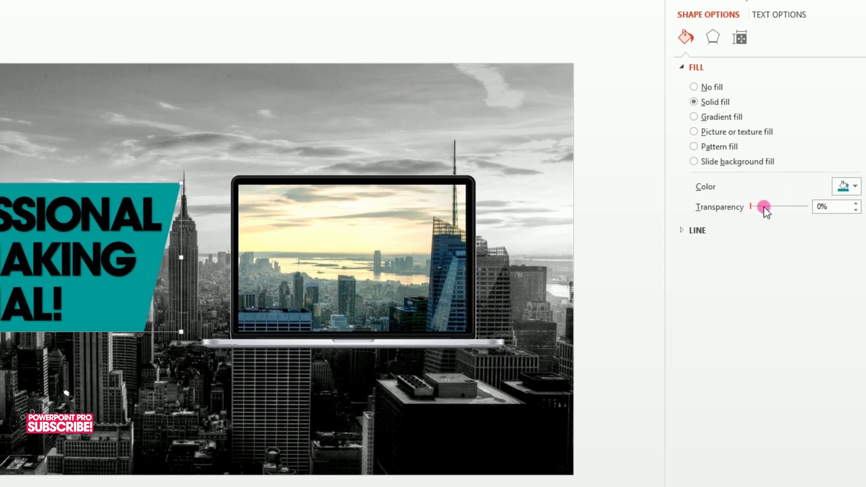
pyautogui.moveTo(752, 208); pyautogui.dragTo(769, 207)
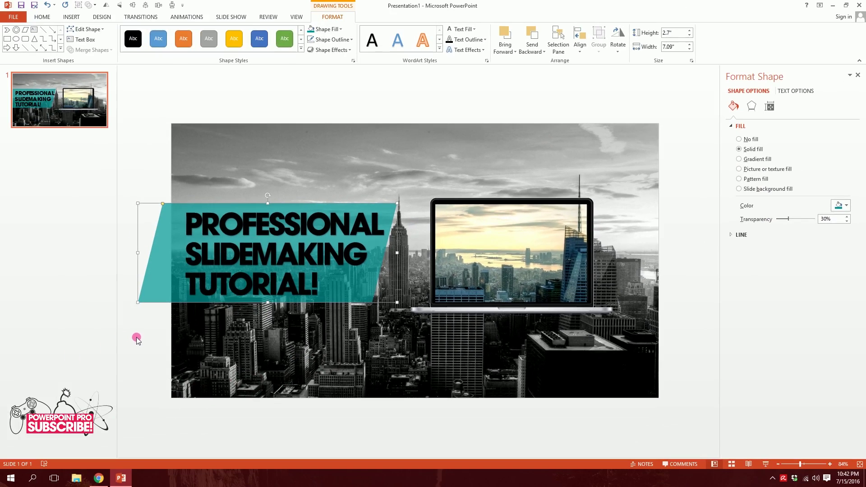
pyautogui.click(139, 337)
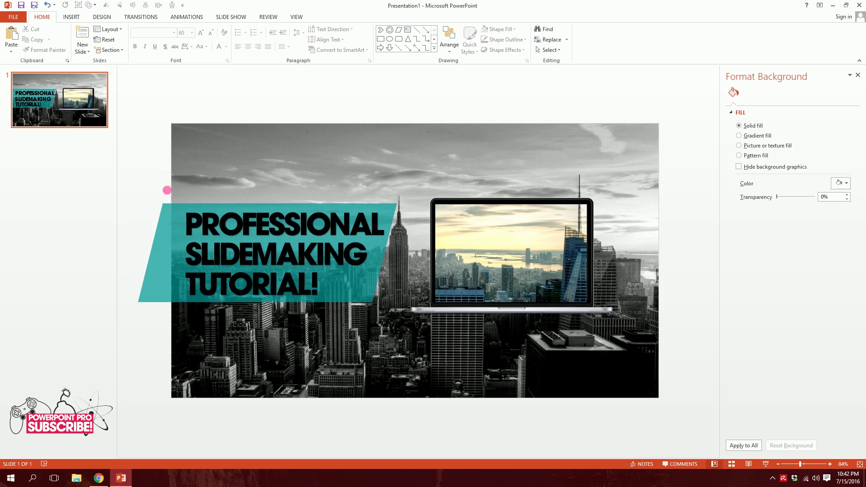
# - Change the three title lines' text colour to white
pyautogui.moveTo(142, 182)
pyautogui.mouseDown()
pyautogui.moveTo(174, 194)
pyautogui.moveTo(396, 353)
pyautogui.mouseUp()
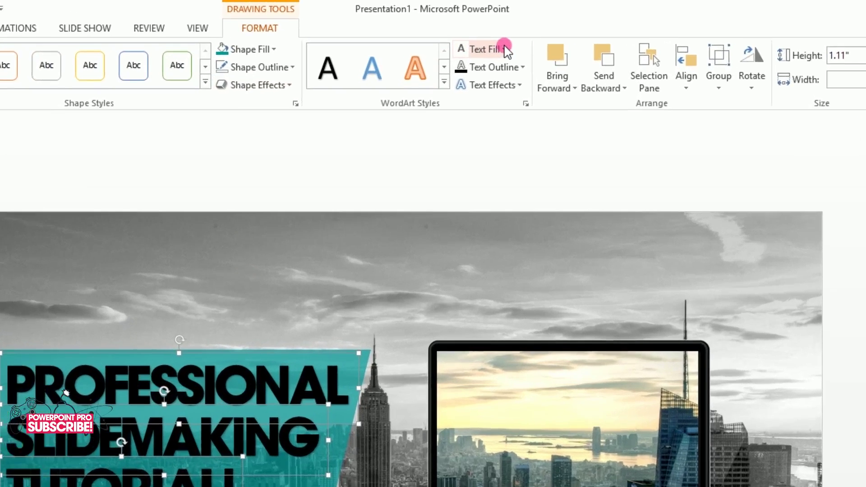
pyautogui.click(473, 29)
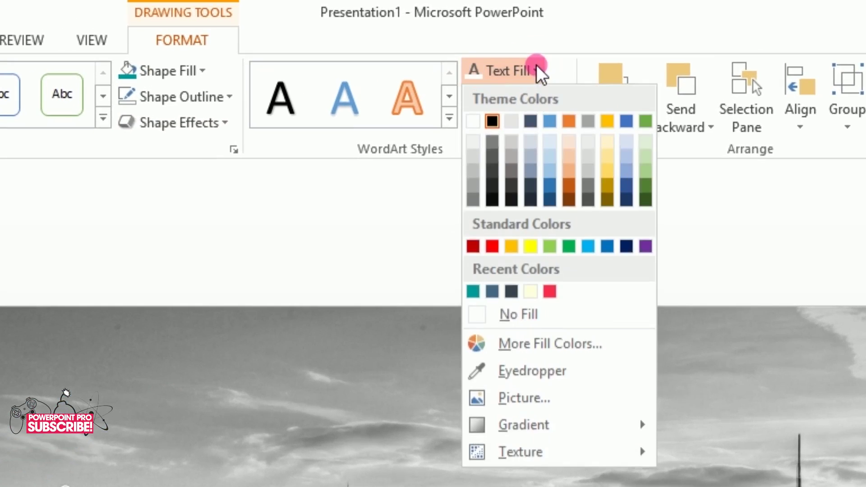
pyautogui.click(483, 118)
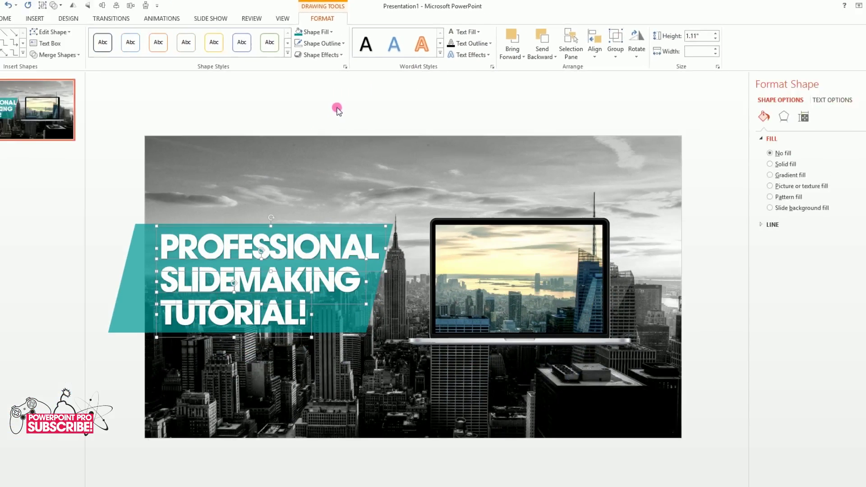
pyautogui.click(460, 220)
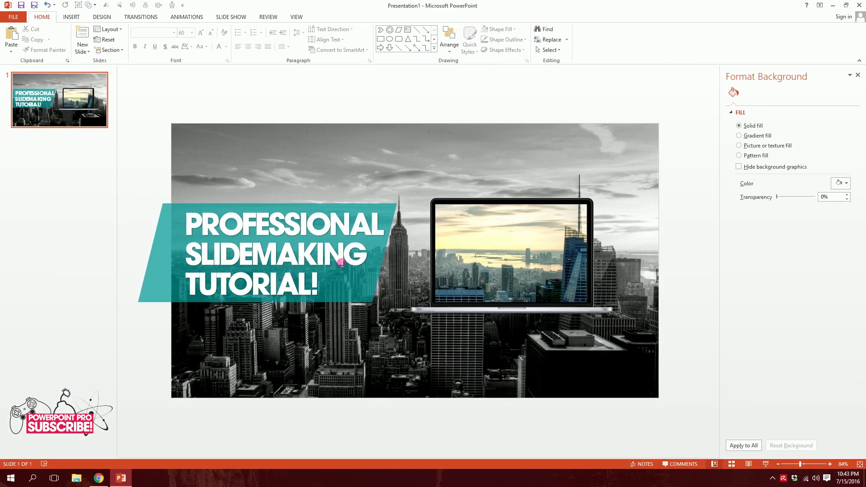
pyautogui.click(358, 296)
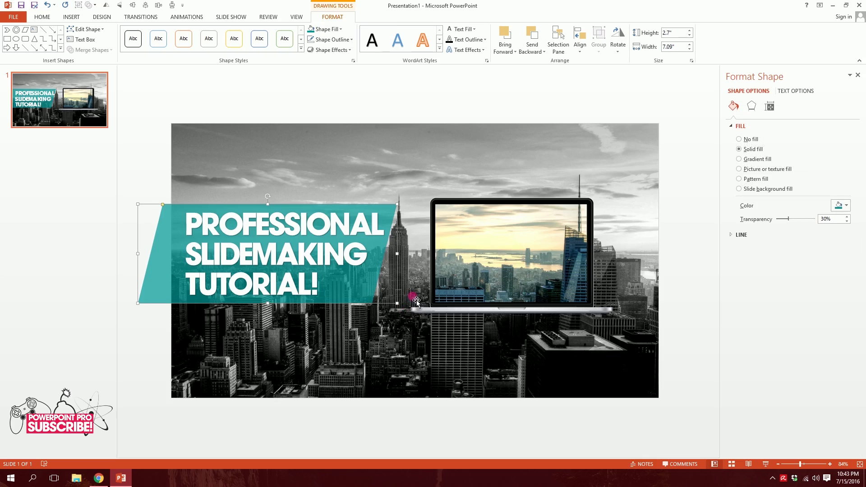
pyautogui.click(153, 185)
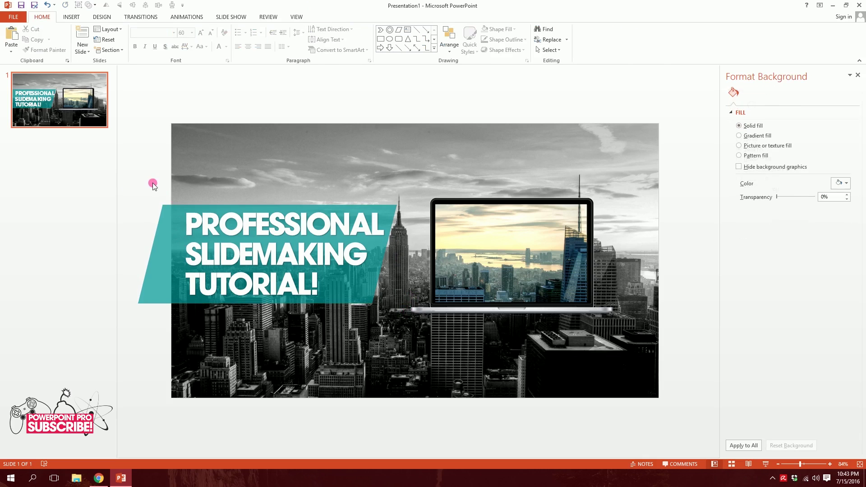
pyautogui.click(363, 154)
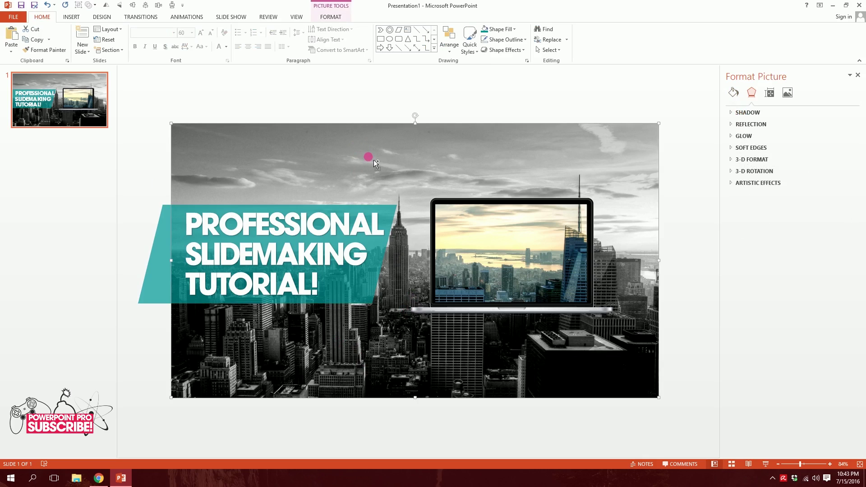
# - Duplicate the skyline photo and crop the copy down to a single skyscraper
pyautogui.hotkey('ctrl', 'd')
pyautogui.moveTo(355, 250); pyautogui.dragTo(355, 215)
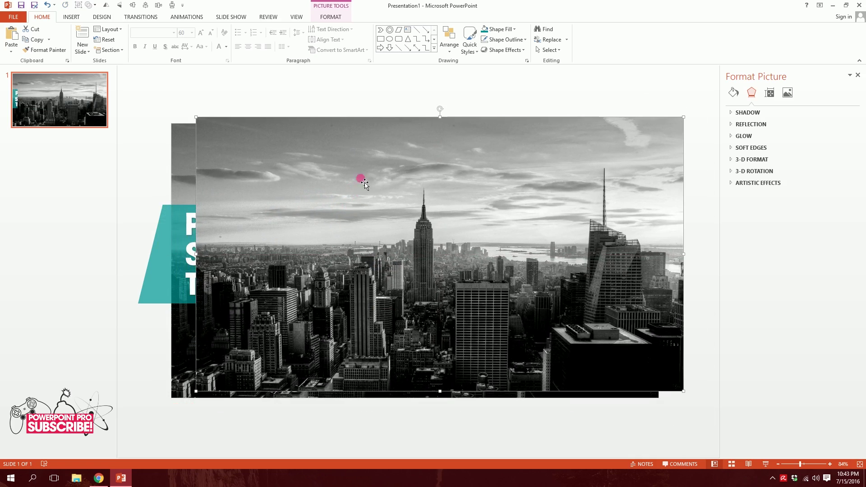
pyautogui.click(336, 21)
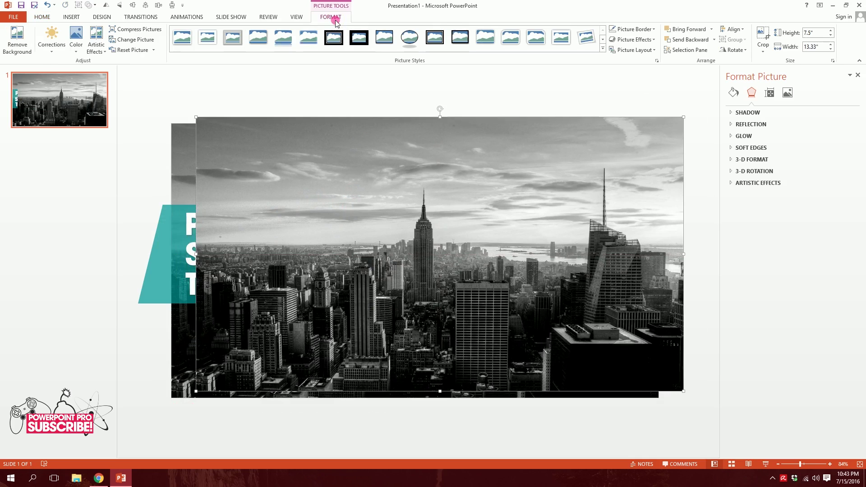
pyautogui.click(762, 34)
pyautogui.moveTo(680, 120); pyautogui.dragTo(391, 258)
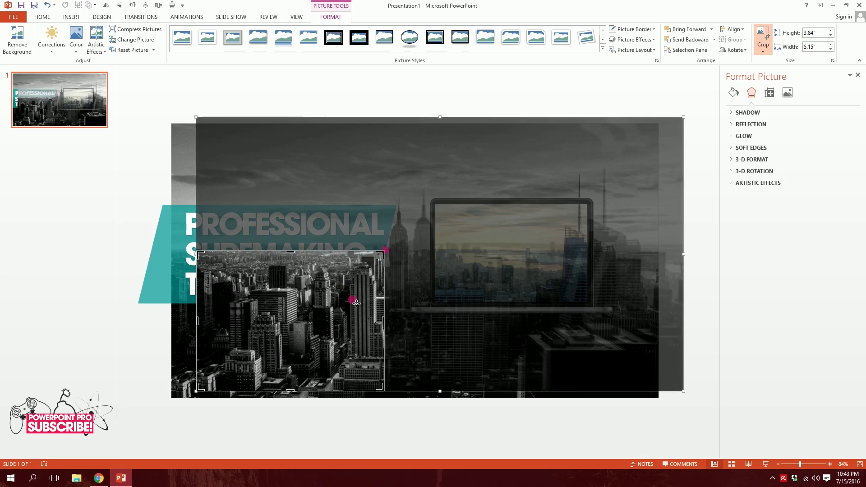
pyautogui.moveTo(233, 282); pyautogui.dragTo(349, 260)
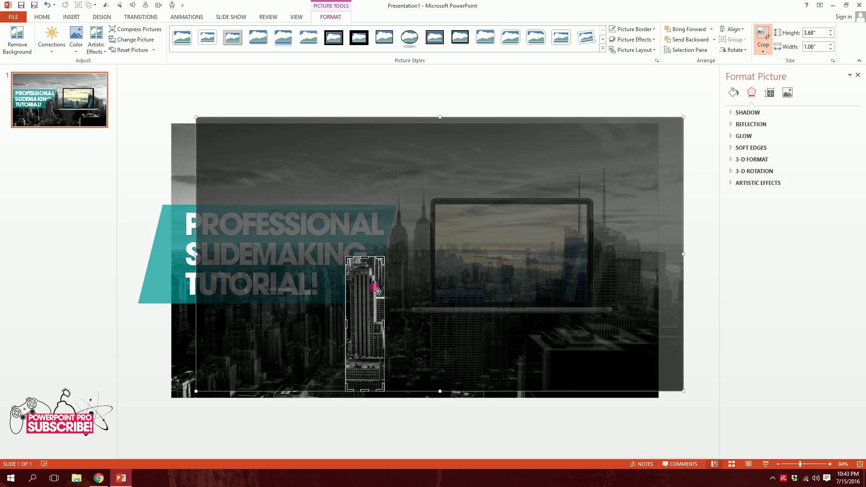
pyautogui.click(763, 38)
# - Line the cropped skyscraper up with its building in the skyline, in front of the banner
pyautogui.moveTo(380, 321); pyautogui.dragTo(446, 323)
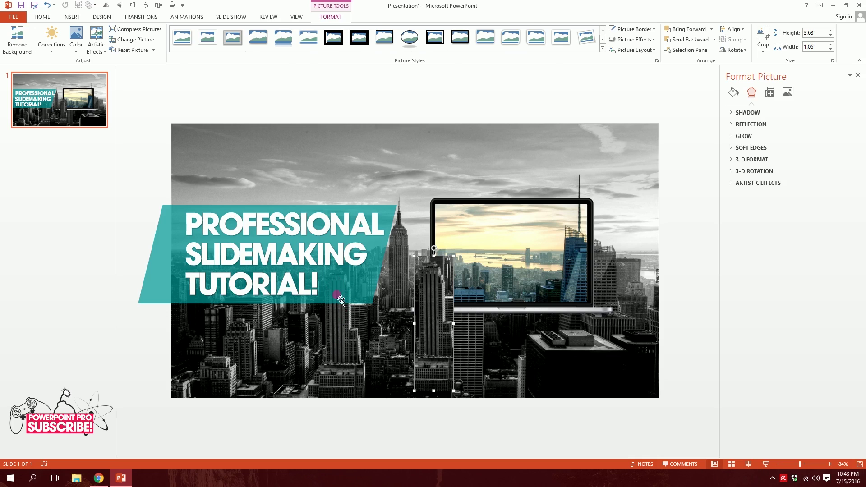
pyautogui.click(339, 299)
pyautogui.scroll(5, 347, 302)
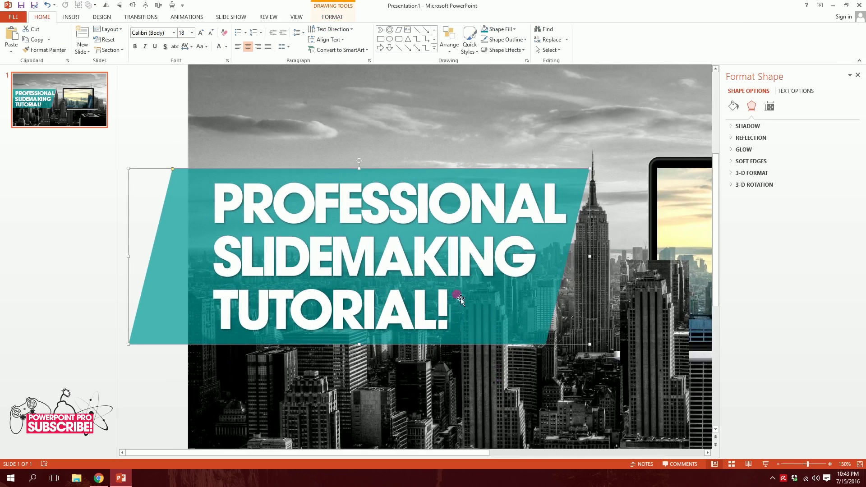
pyautogui.moveTo(668, 379); pyautogui.dragTo(490, 378)
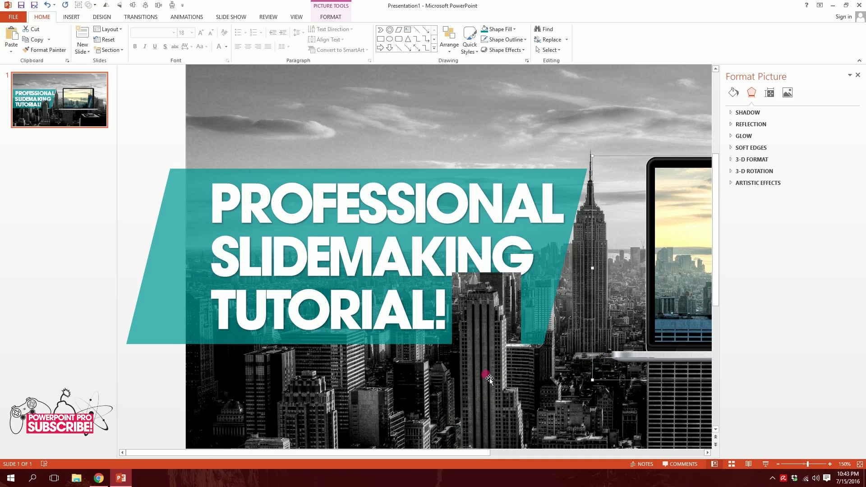
pyautogui.click(500, 319)
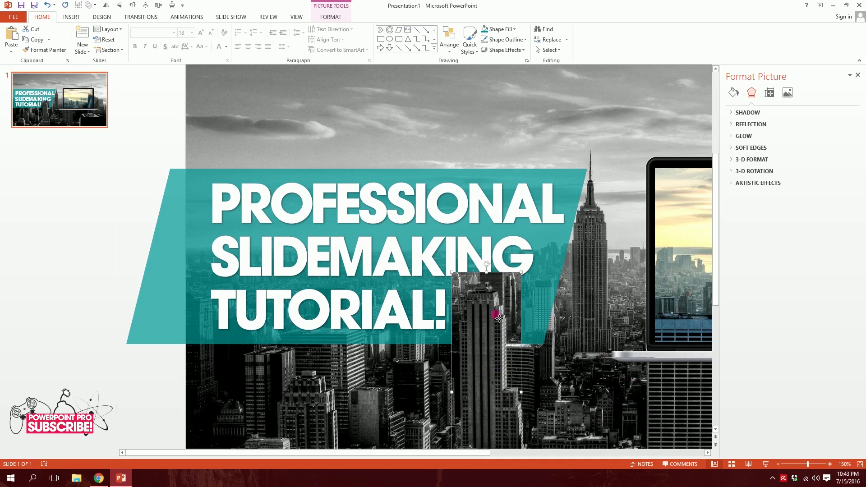
pyautogui.click(340, 18)
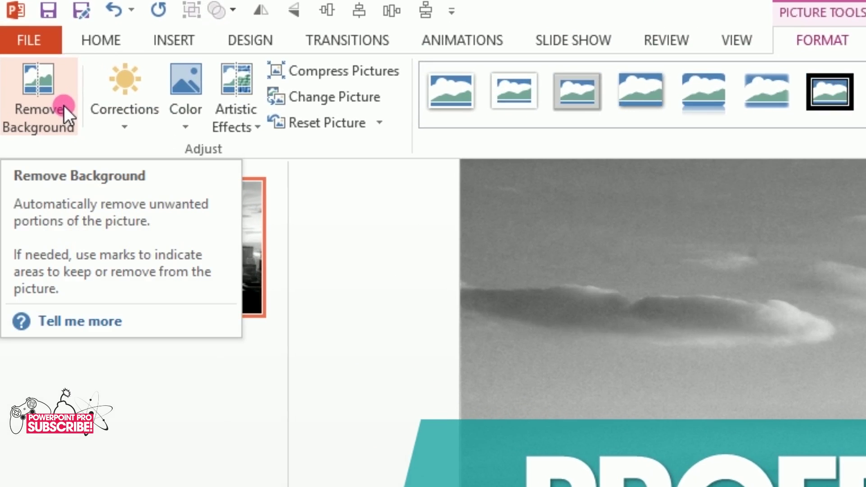
# - Start Remove Background on the skyscraper picture and stretch the kept region over the building
pyautogui.click(63, 104)
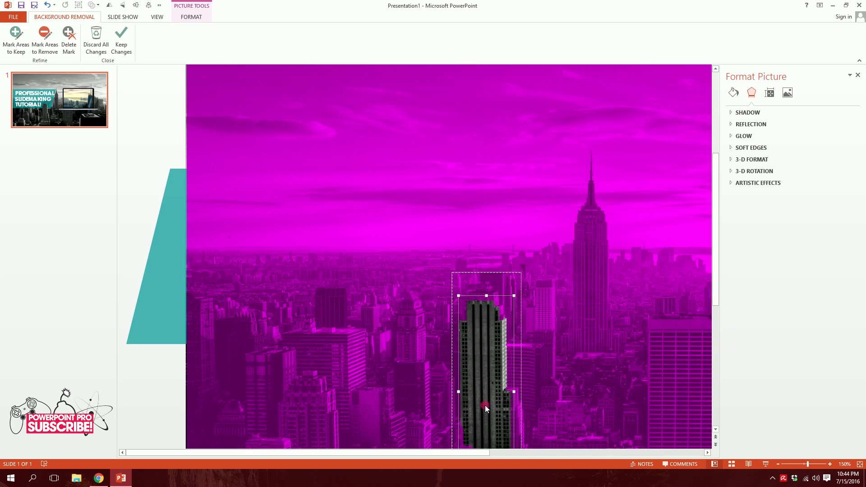
pyautogui.moveTo(494, 304); pyautogui.dragTo(494, 286)
pyautogui.moveTo(519, 346); pyautogui.dragTo(501, 328)
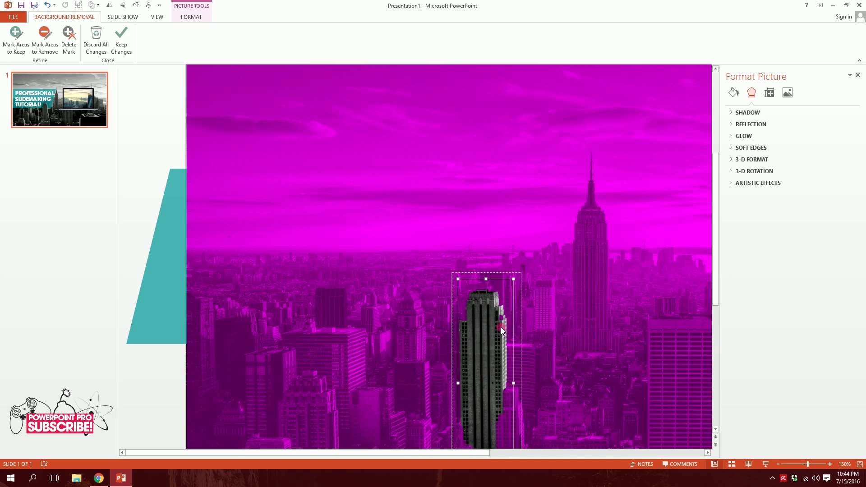
pyautogui.click(499, 362)
pyautogui.scroll(8, 518, 343)
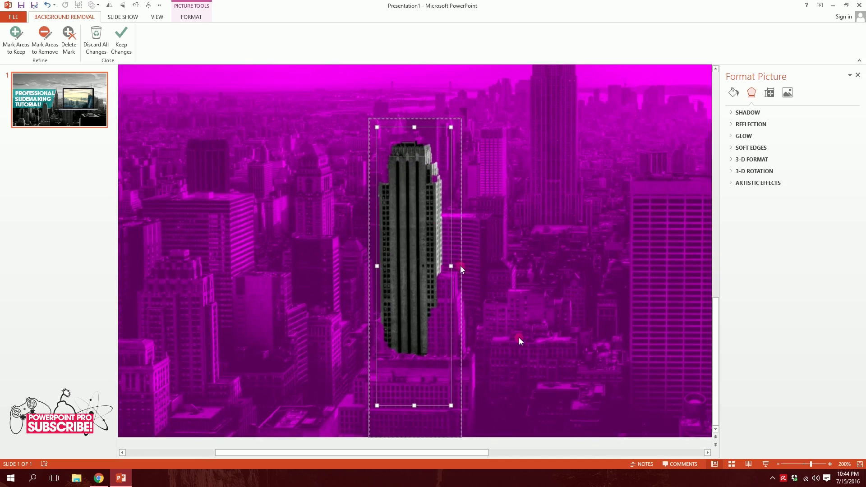
pyautogui.scroll(10, 419, 152)
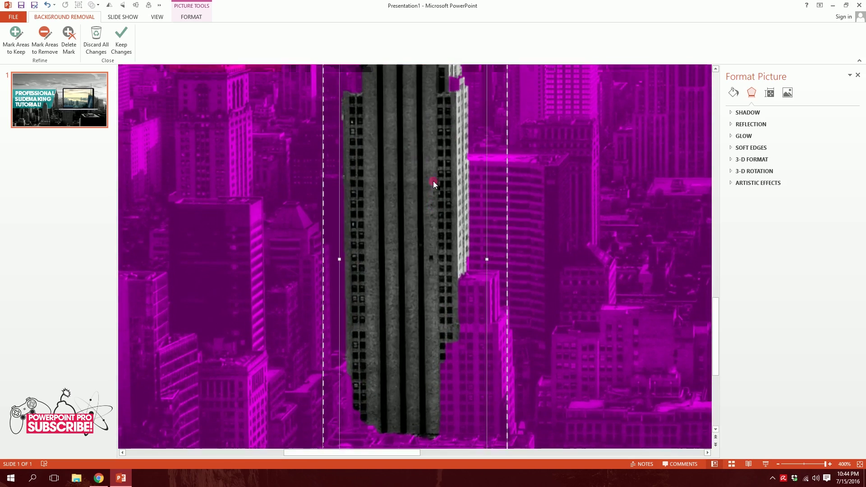
pyautogui.scroll(3, 433, 181)
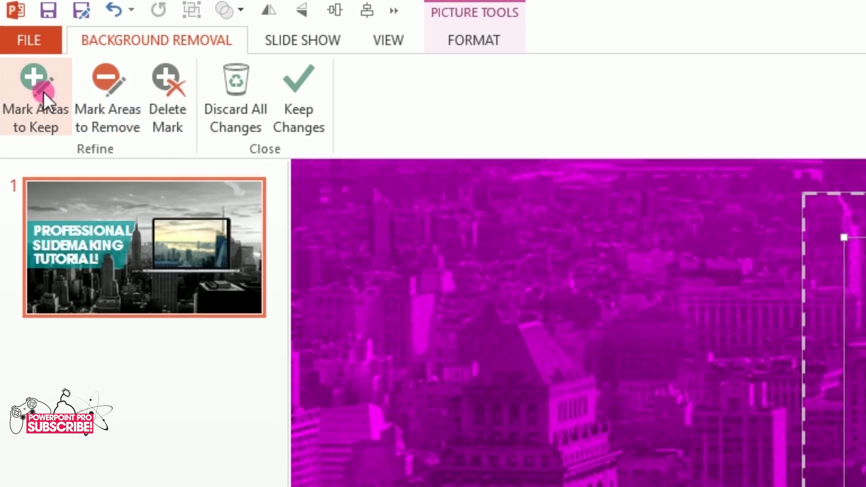
# - Mark the building's top and edges to keep, the stray left section to remove, and keep changes
pyautogui.click(16, 35)
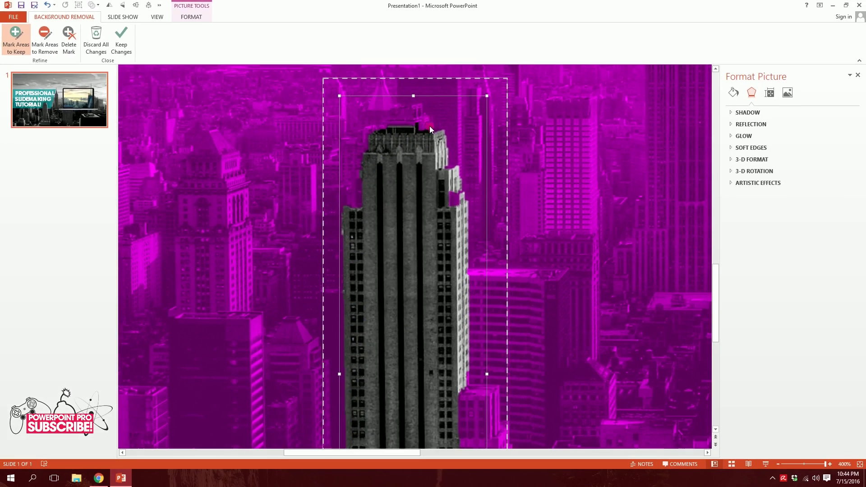
pyautogui.moveTo(426, 121); pyautogui.dragTo(426, 121)
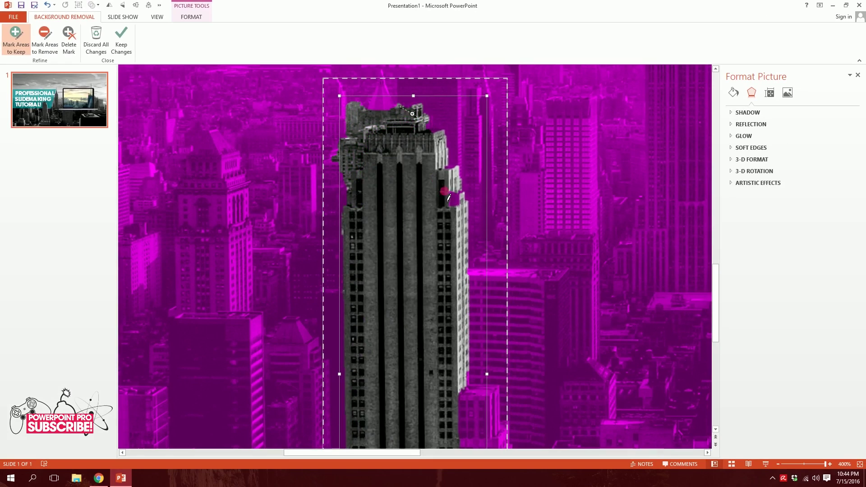
pyautogui.moveTo(455, 203); pyautogui.dragTo(453, 203)
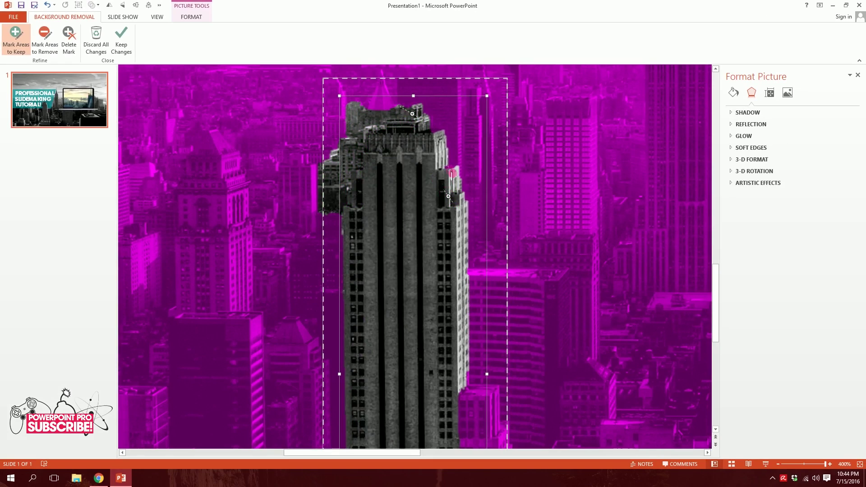
pyautogui.moveTo(461, 183); pyautogui.dragTo(460, 184)
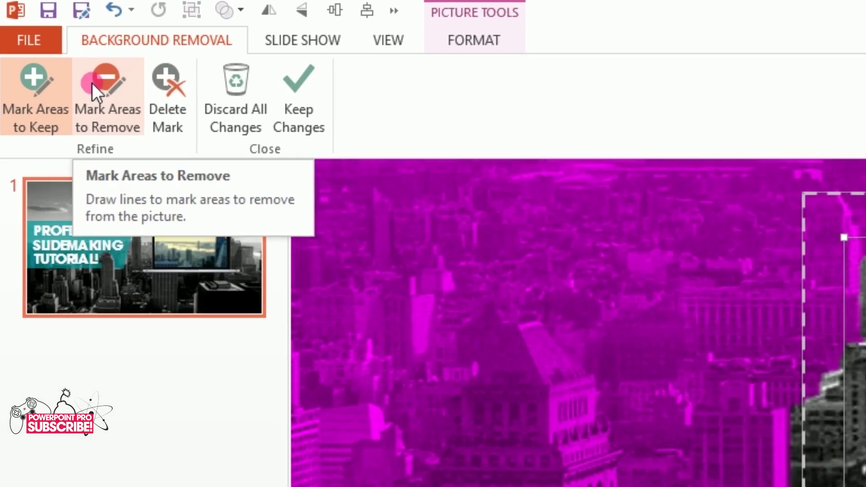
pyautogui.click(92, 84)
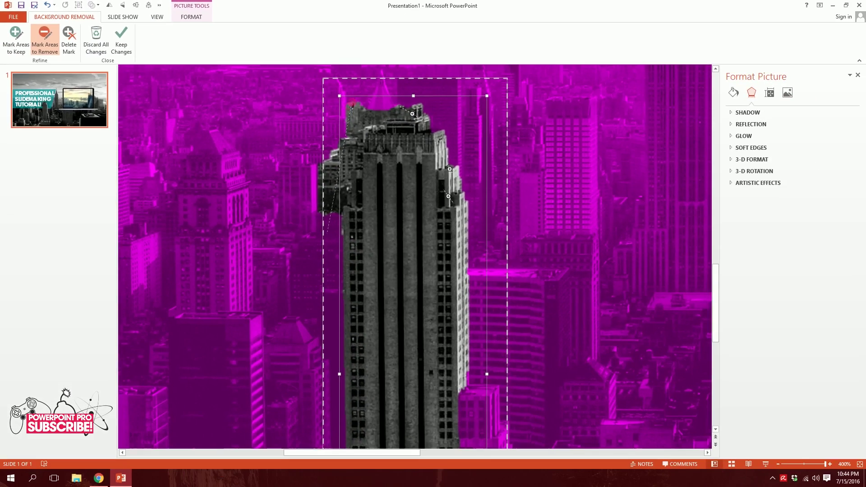
pyautogui.moveTo(349, 142); pyautogui.dragTo(349, 143)
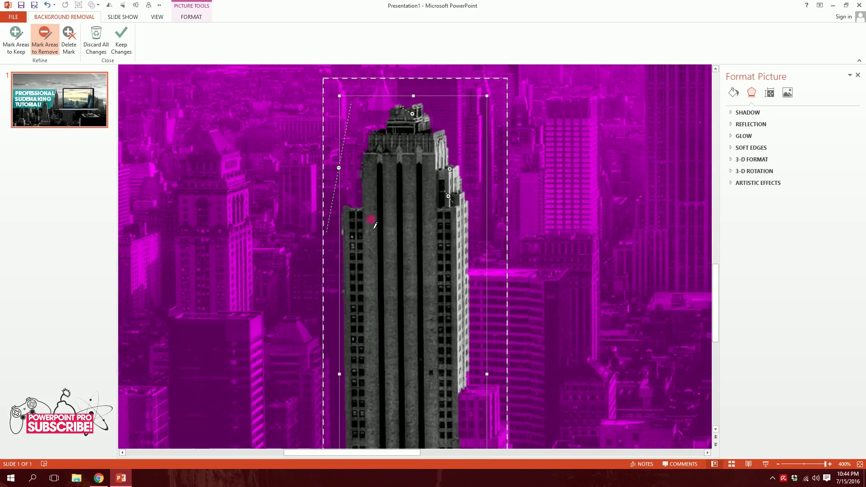
pyautogui.click(16, 39)
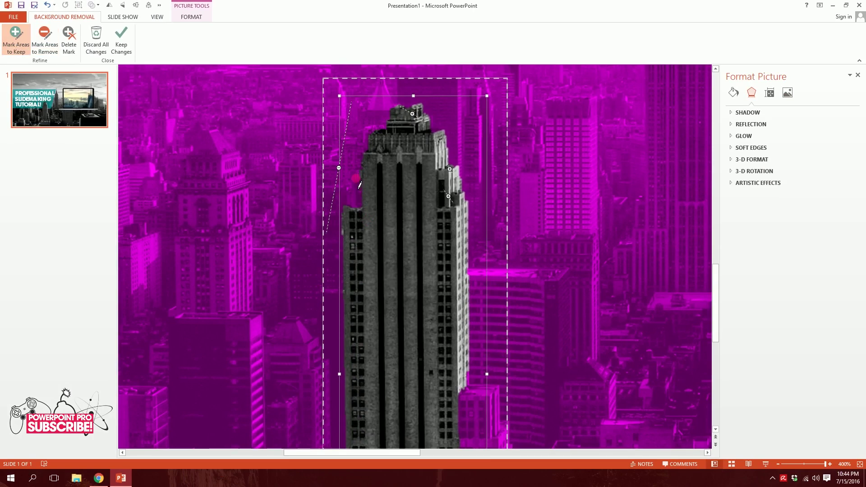
pyautogui.moveTo(358, 207); pyautogui.dragTo(358, 207)
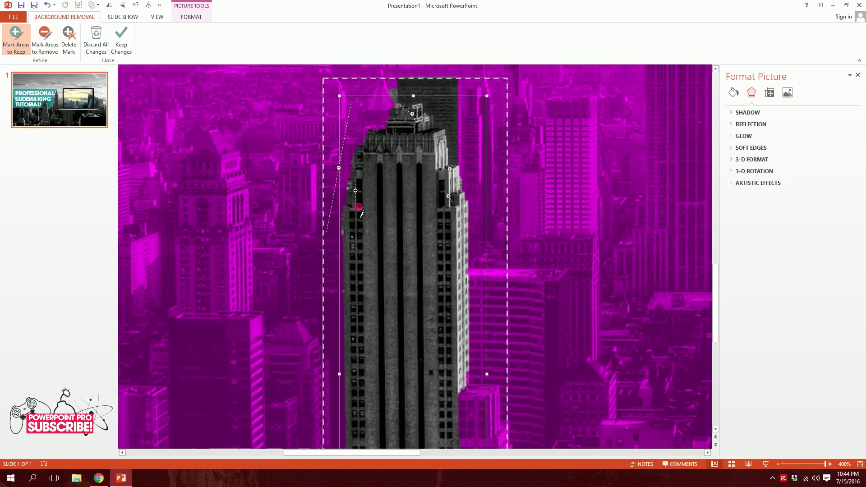
pyautogui.click(45, 40)
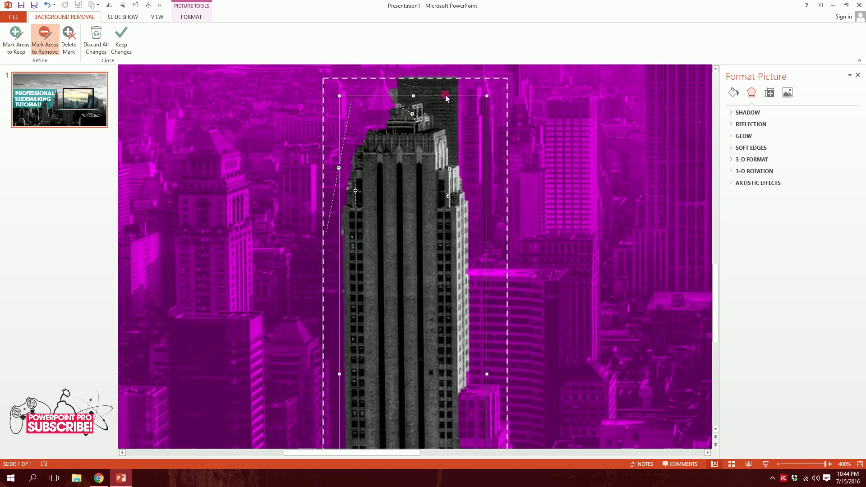
pyautogui.click(15, 40)
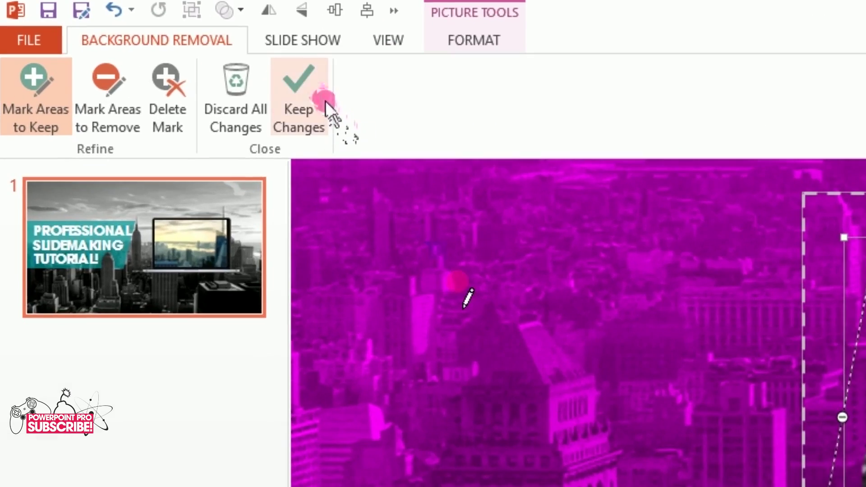
pyautogui.click(315, 97)
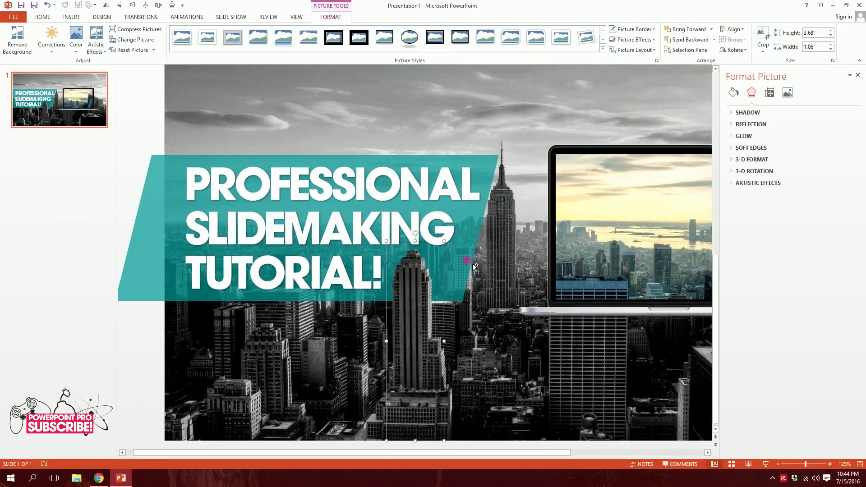
# - Copy the teal banner to the right, send it behind the laptop, and start the slide show
pyautogui.click(468, 261)
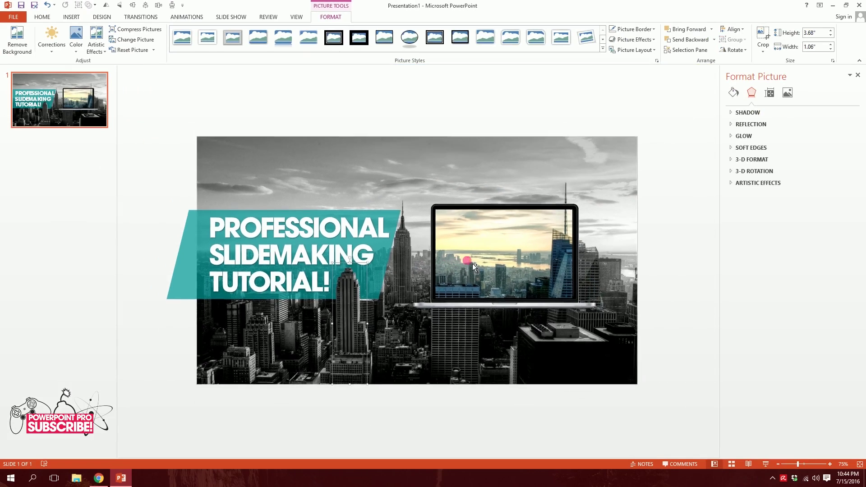
pyautogui.click(374, 339)
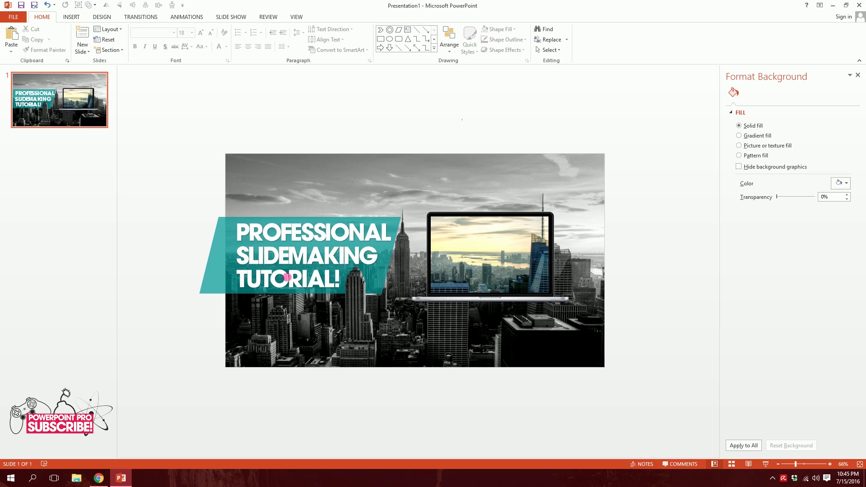
pyautogui.moveTo(221, 266)
pyautogui.mouseDown()
pyautogui.moveTo(212, 275)
pyautogui.moveTo(449, 274)
pyautogui.mouseUp()
pyautogui.keyDown('shift'); pyautogui.click(498, 175); pyautogui.keyUp('shift')
pyautogui.rightClick(498, 172)
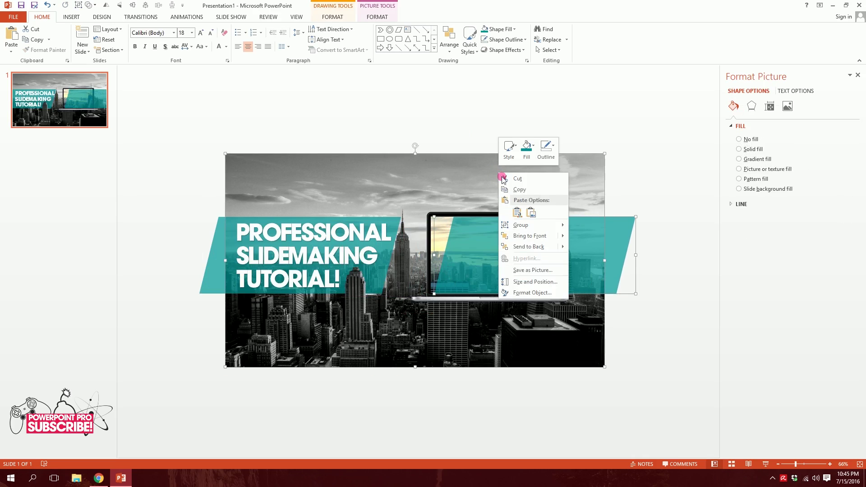
pyautogui.click(586, 247)
pyautogui.click(530, 129)
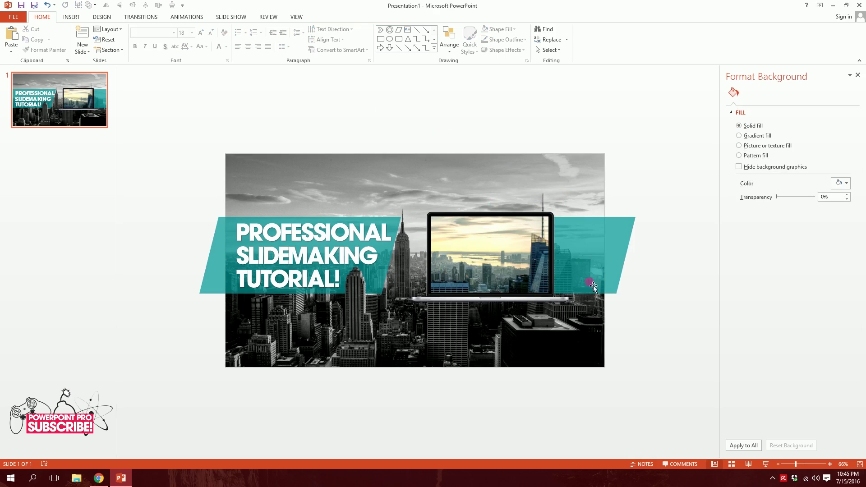
pyautogui.click(765, 464)
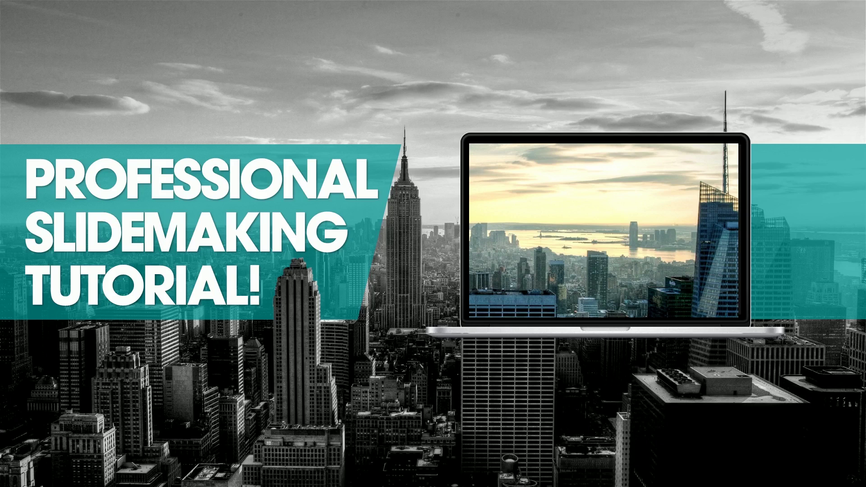